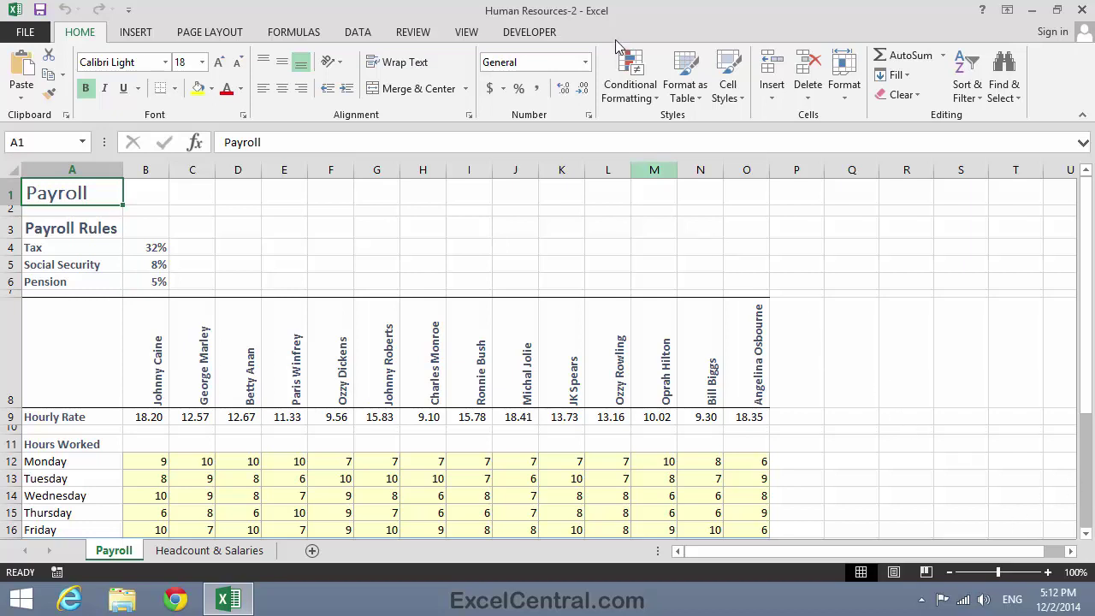
Step: Display the Hours Worked (Female) custom view of the Payroll sheet
click(466, 32)
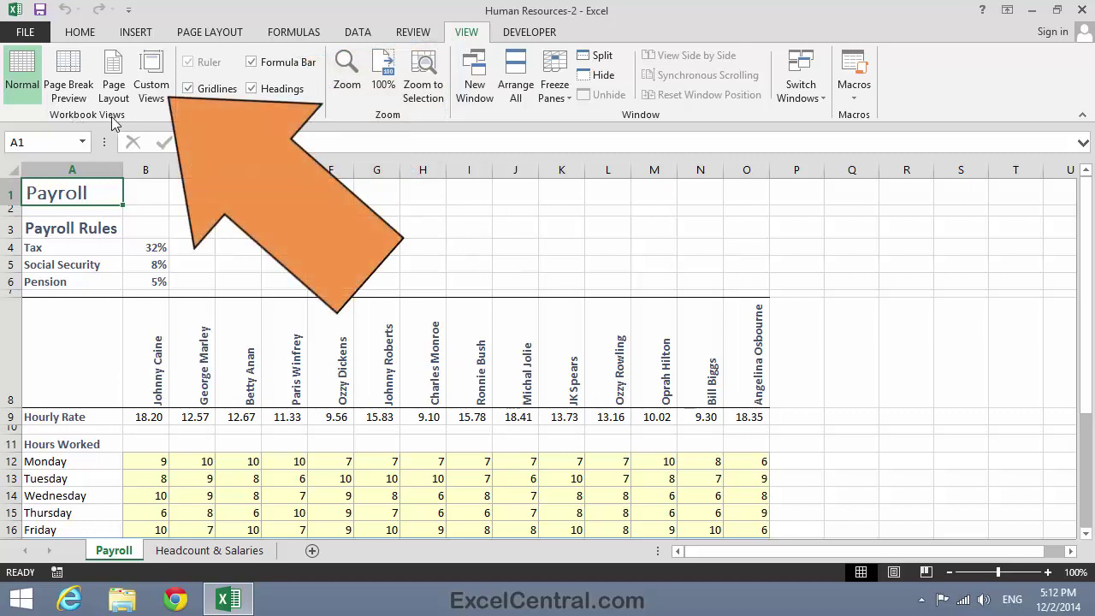
click(151, 72)
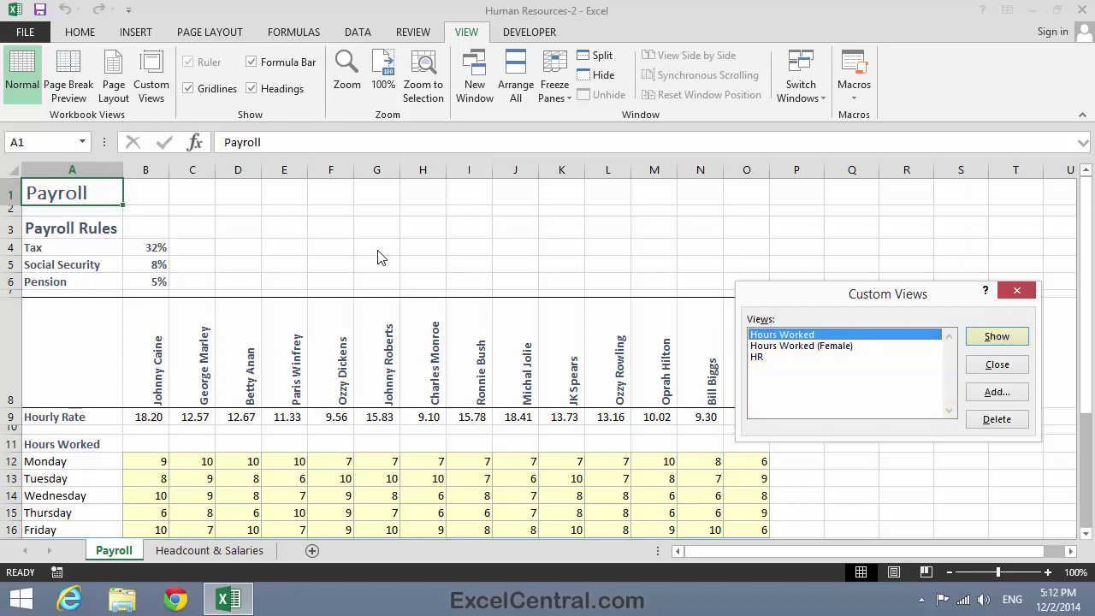
click(803, 346)
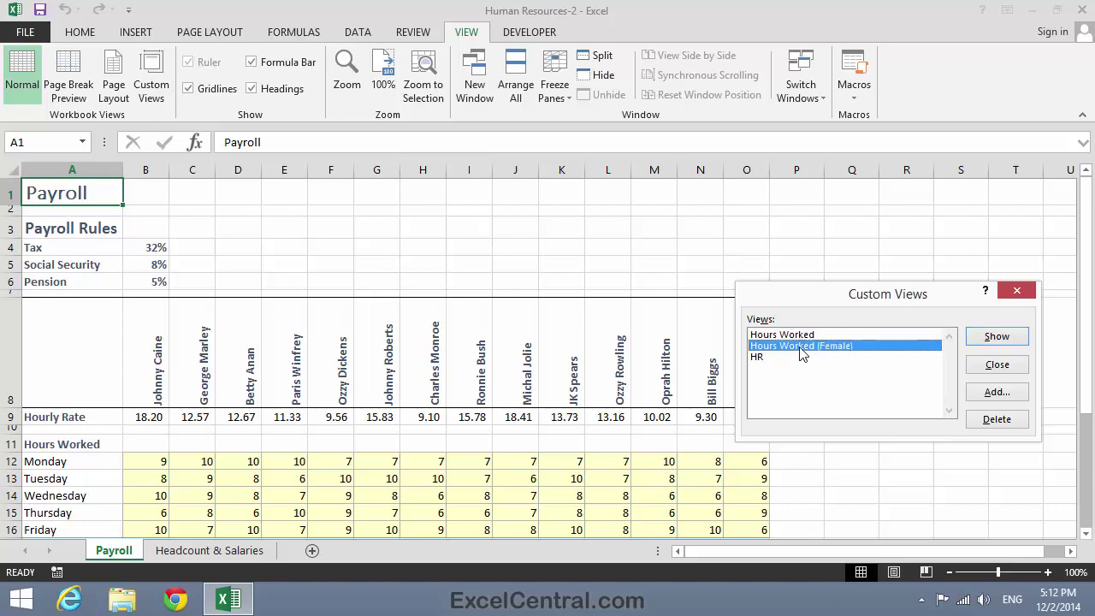
click(996, 337)
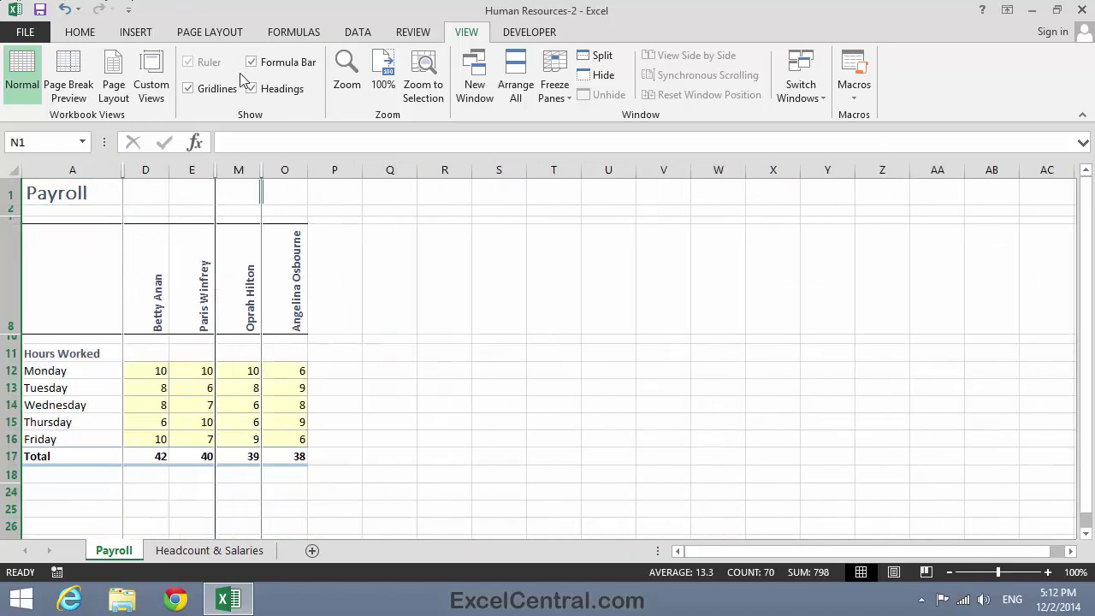
Step: Display the HR custom view and return the Payroll sheet to the Hours Worked custom view
click(152, 91)
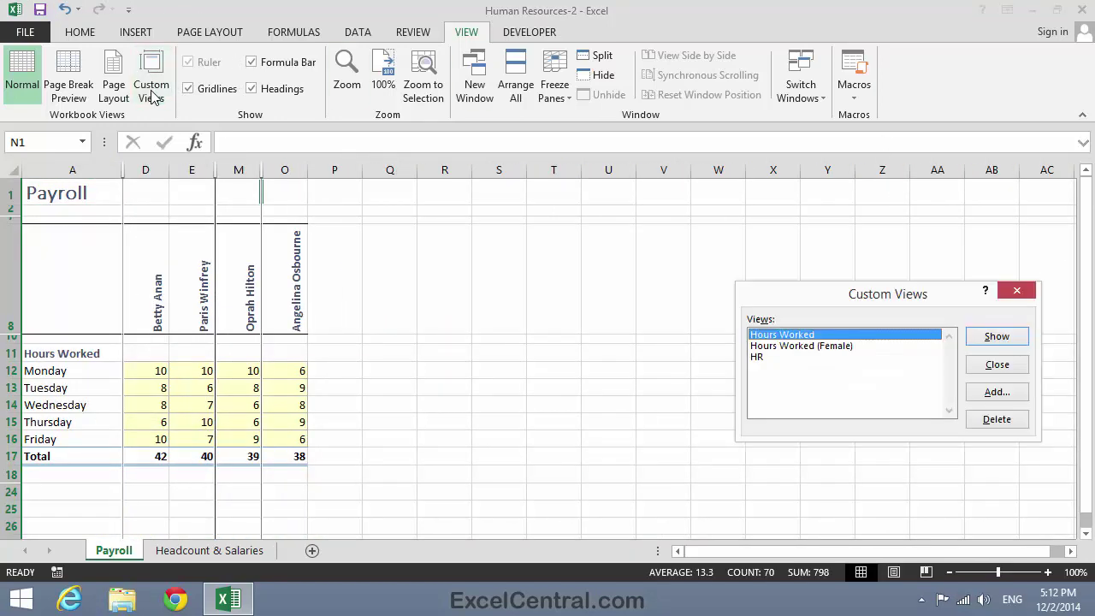
click(772, 358)
click(997, 337)
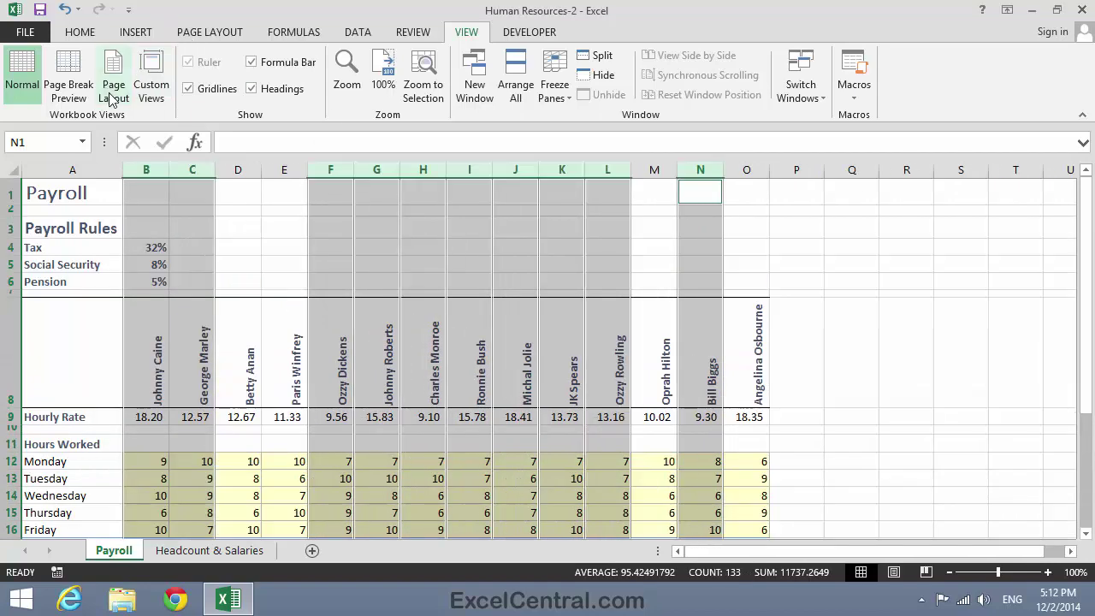
click(151, 91)
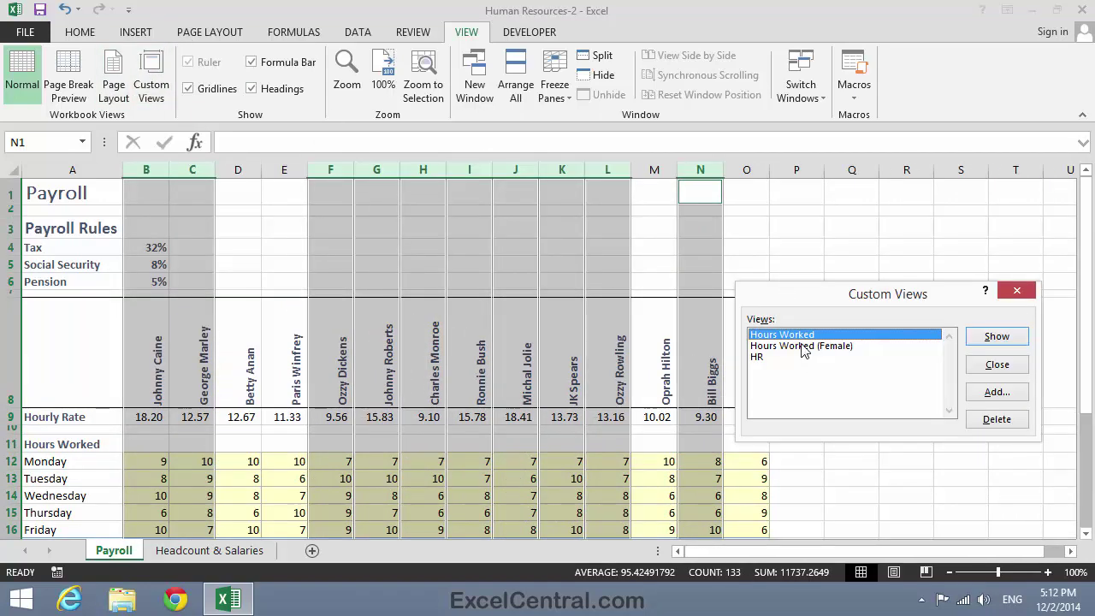
click(993, 337)
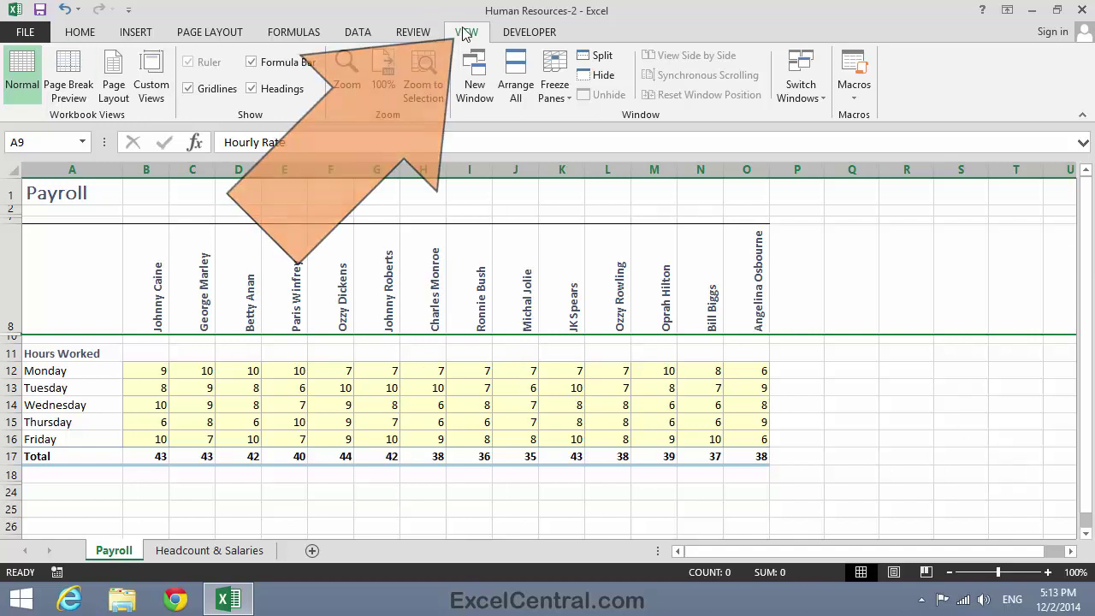
Step: Start recording a macro named ShowHoursWorkedView in this workbook, described as "Display the hours worked custom view."
click(853, 99)
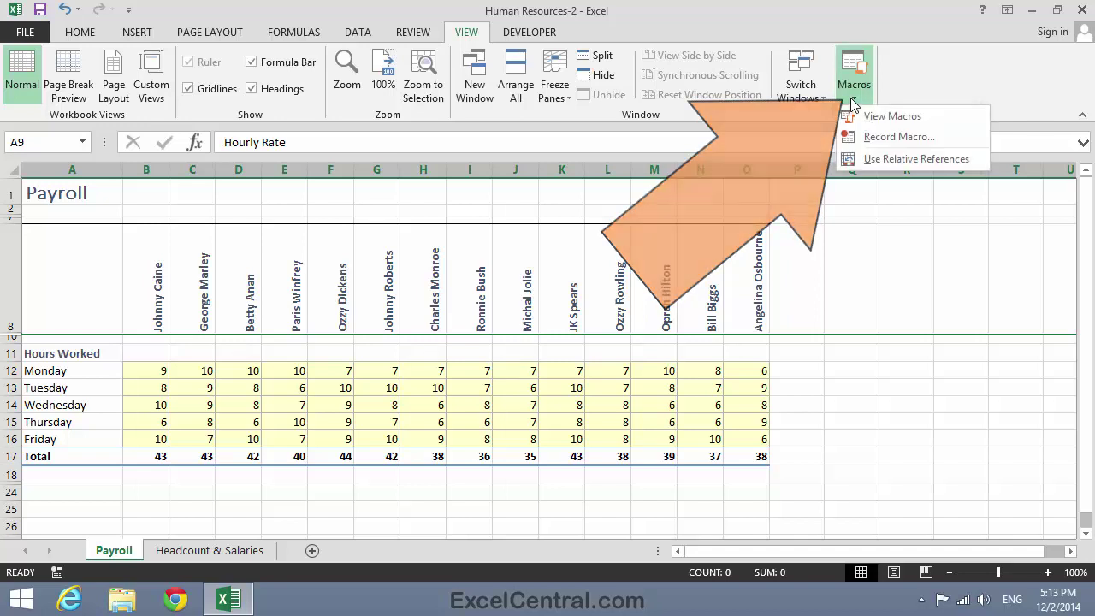
click(897, 136)
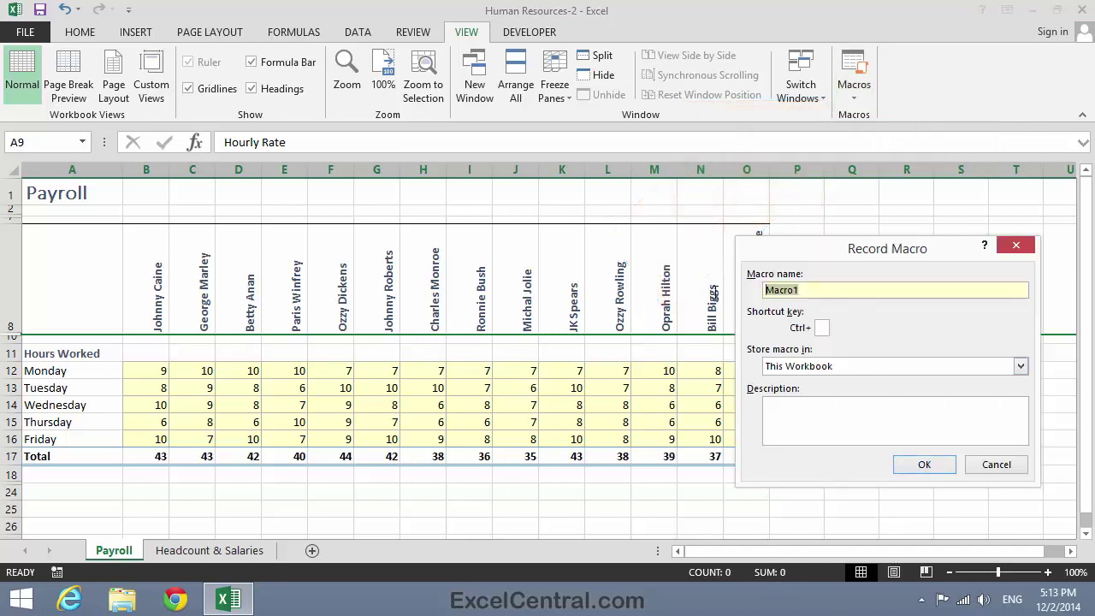
text(ShowH)
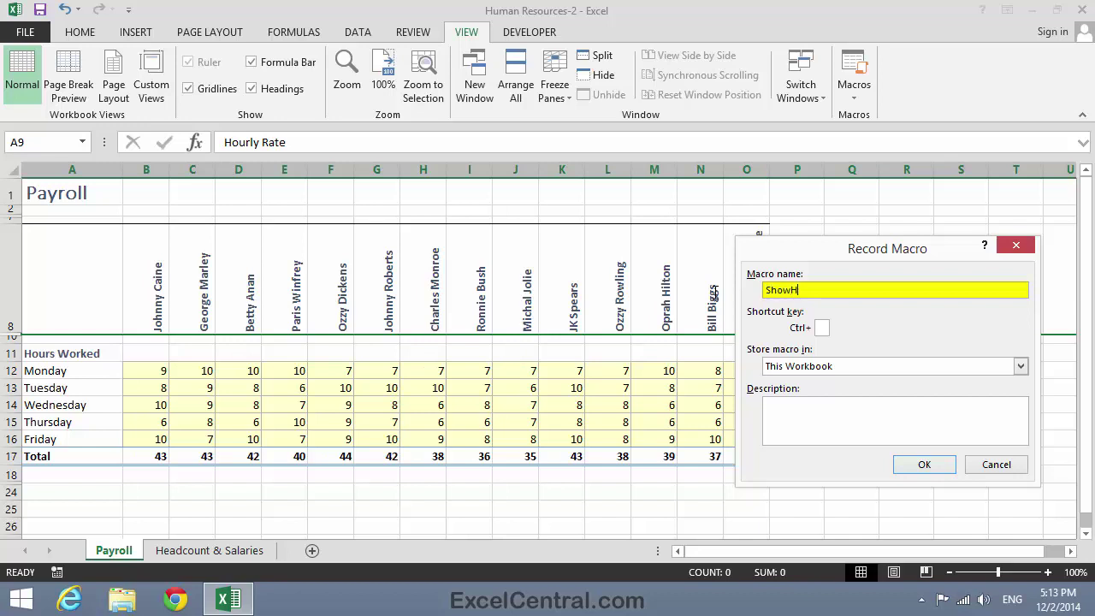
text(oursWorkedView)
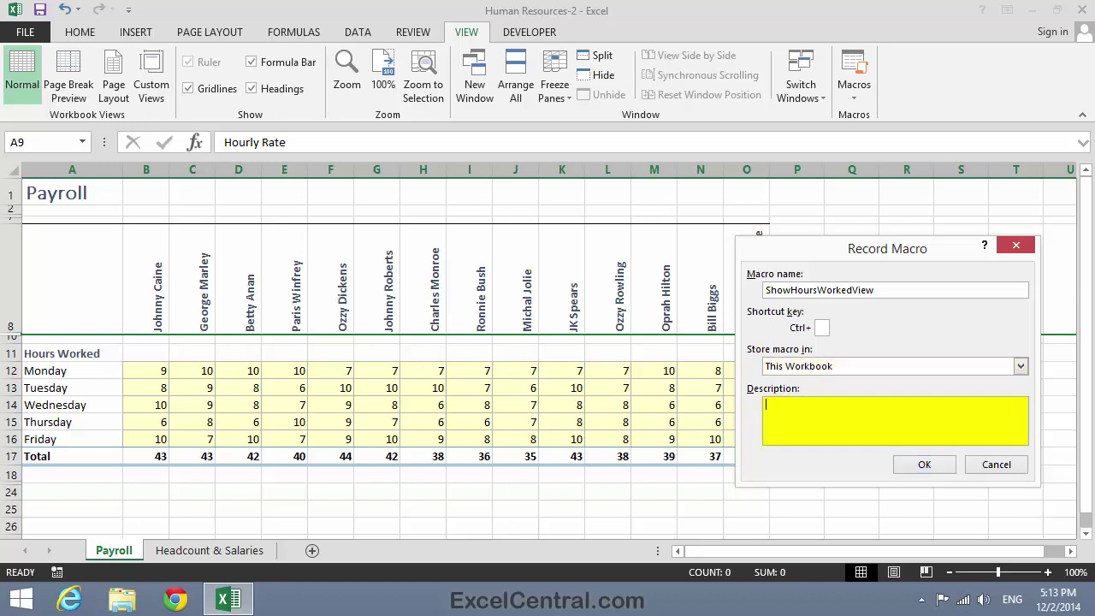
text(Display the hours worked custom vi)
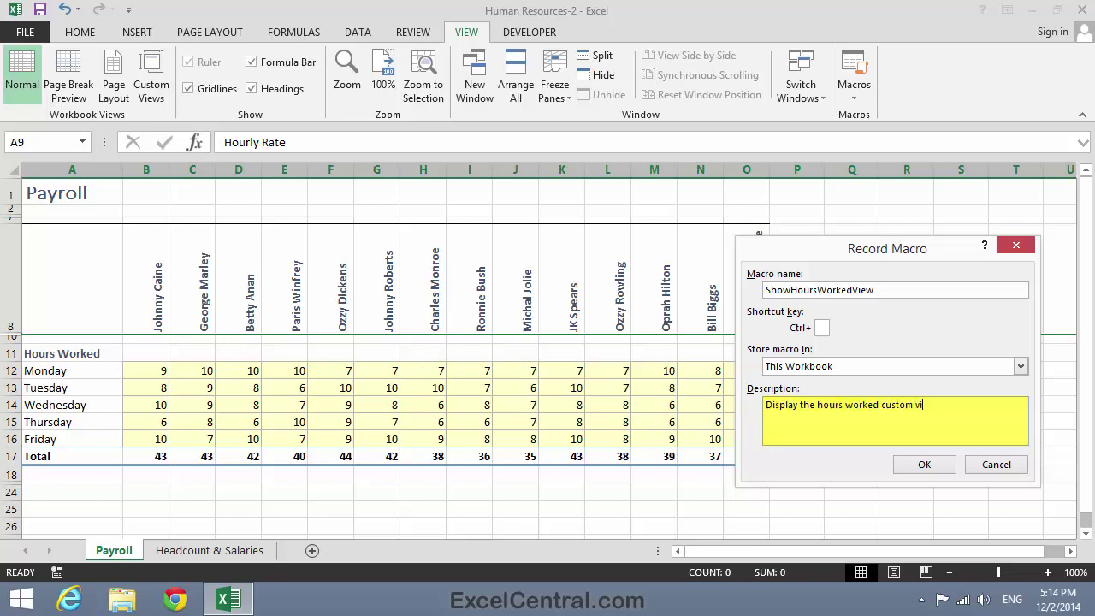
text(ew.)
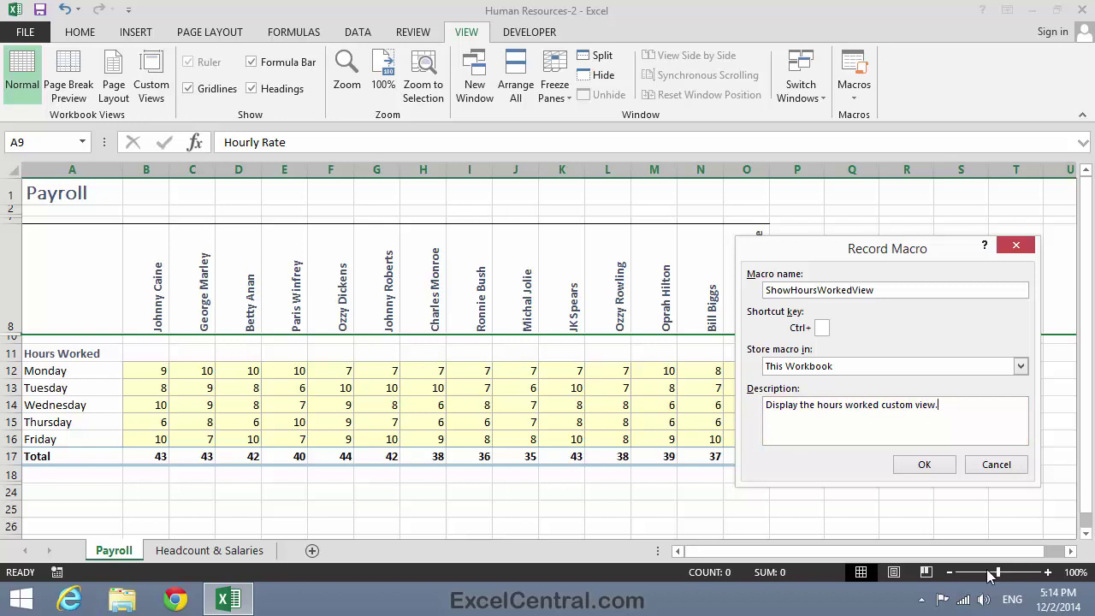
click(926, 465)
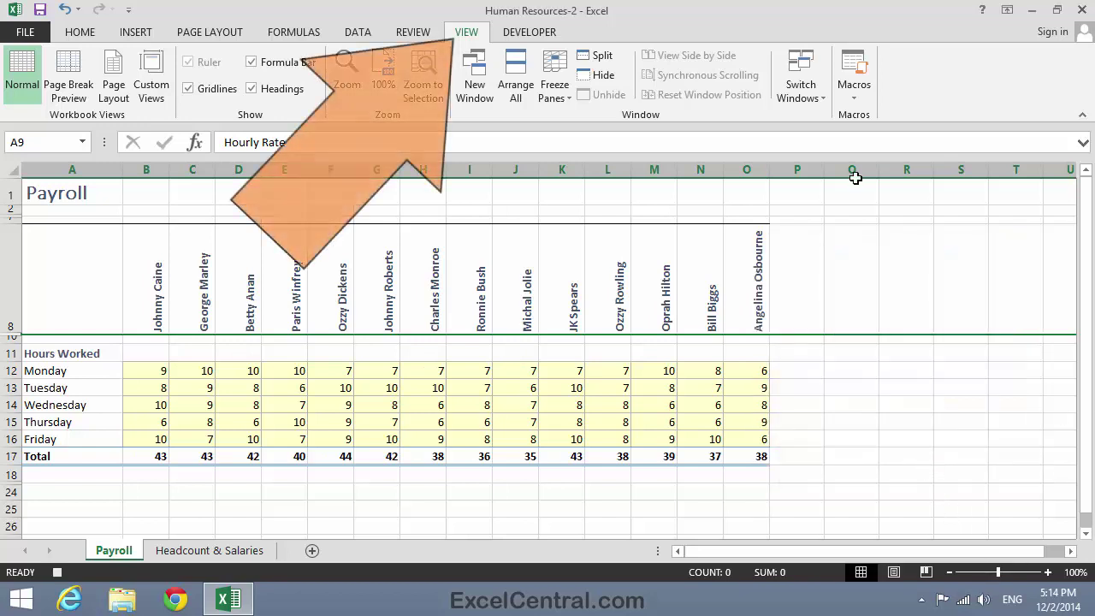
Step: Record showing the Hours Worked custom view and stop the macro recording
click(150, 94)
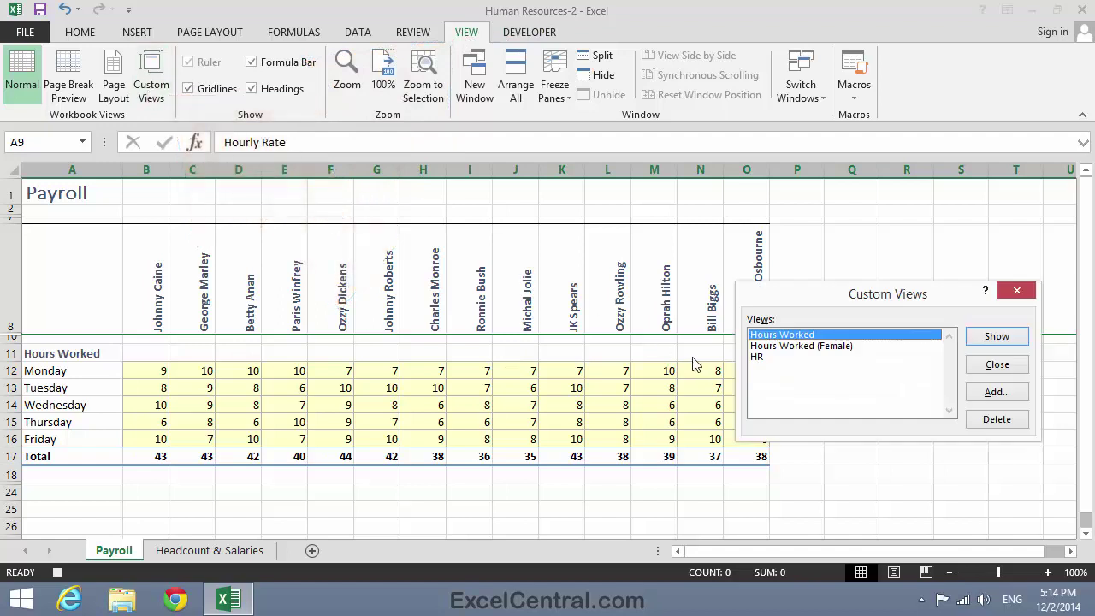
click(804, 345)
click(803, 336)
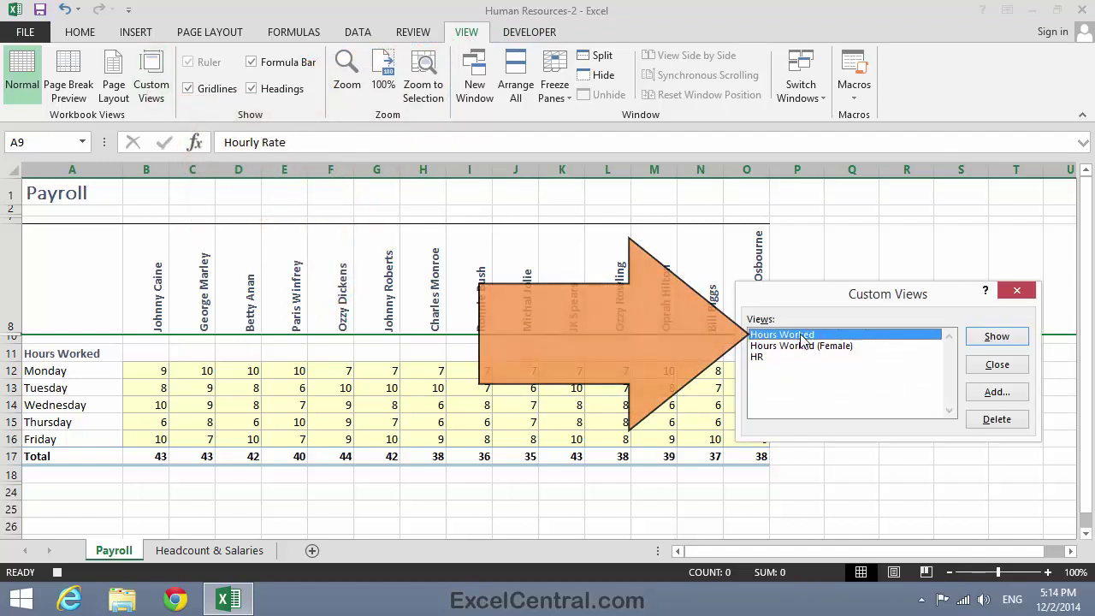
click(996, 337)
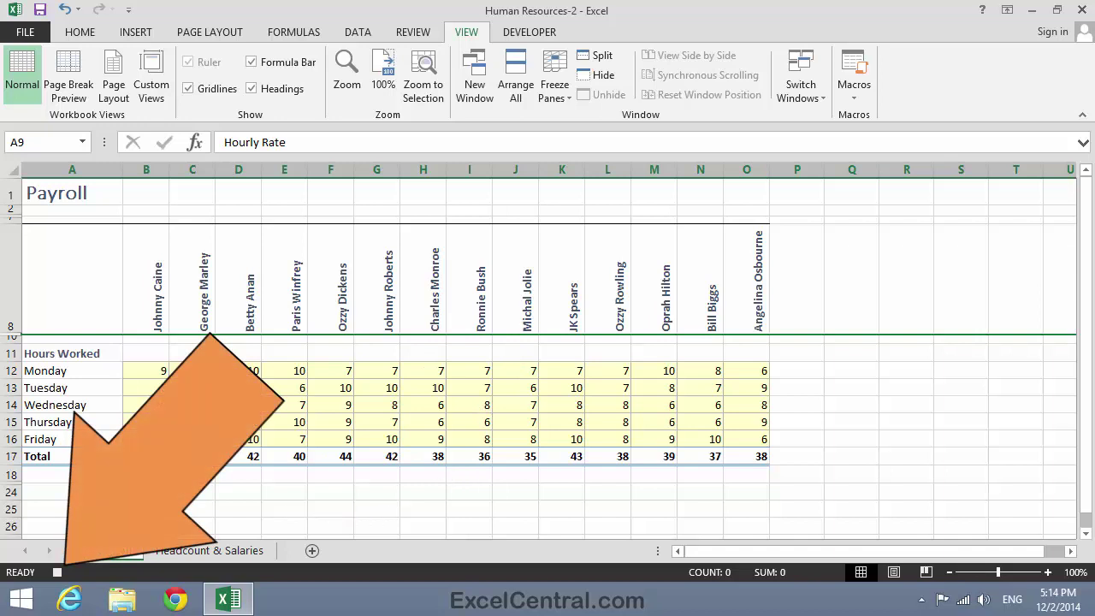
click(57, 572)
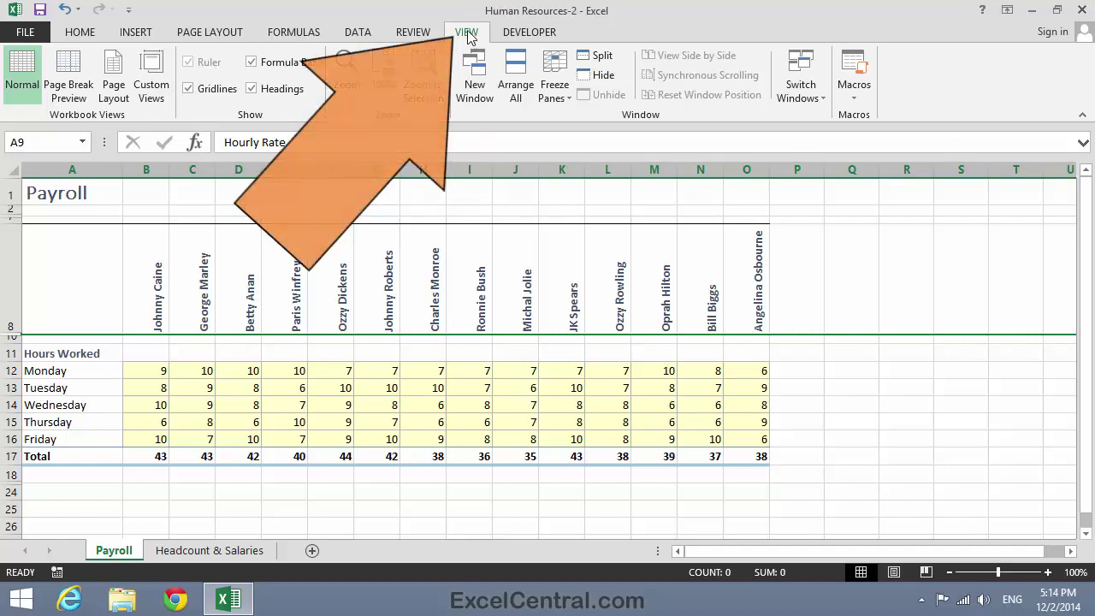
Step: Start recording a macro named ShowHoursWorkedFemaleView in this workbook, described as "Show the Hours Worked Female custom view."
click(857, 98)
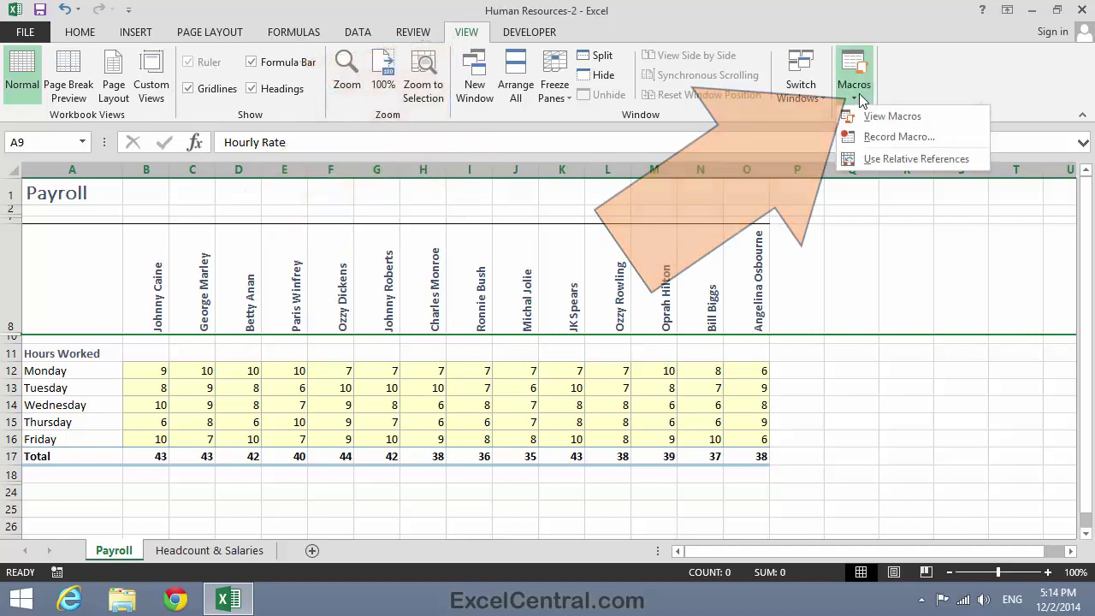
click(902, 136)
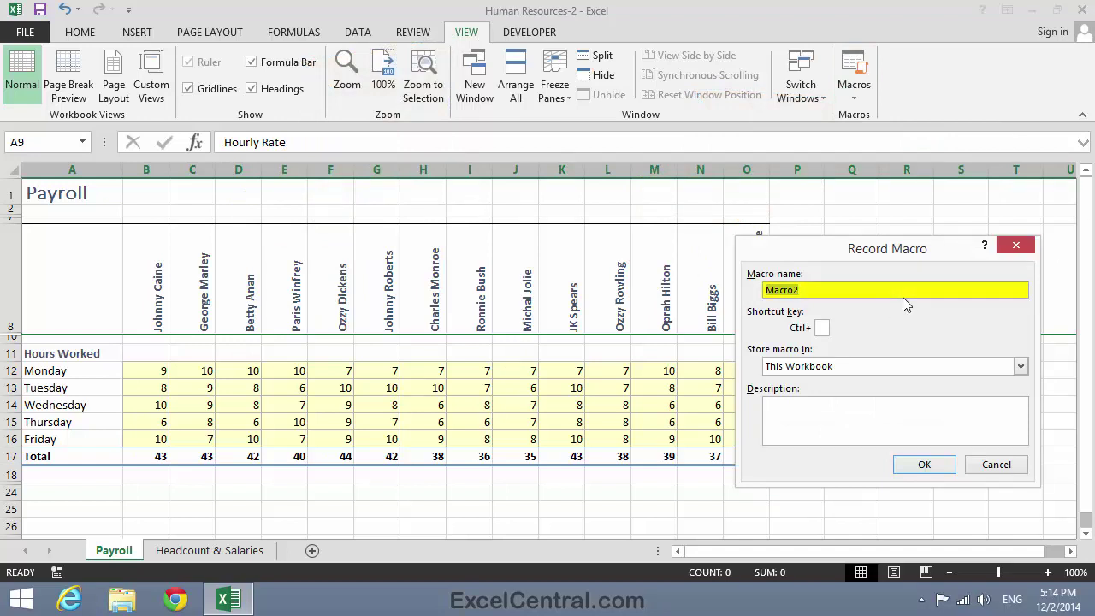
text(ShowHoursWorkedFemal)
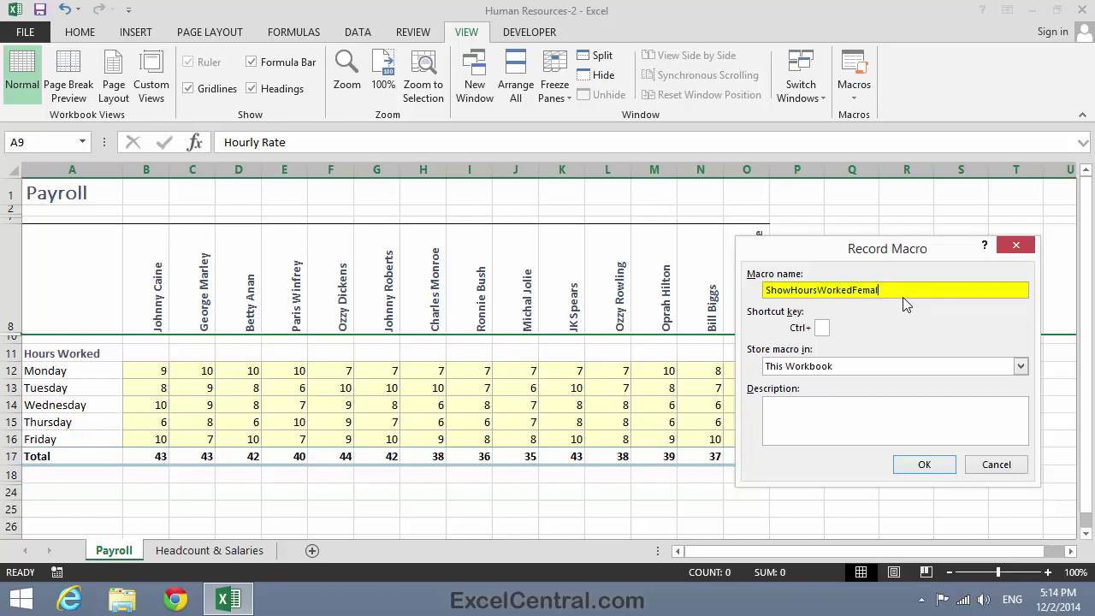
text(eView)
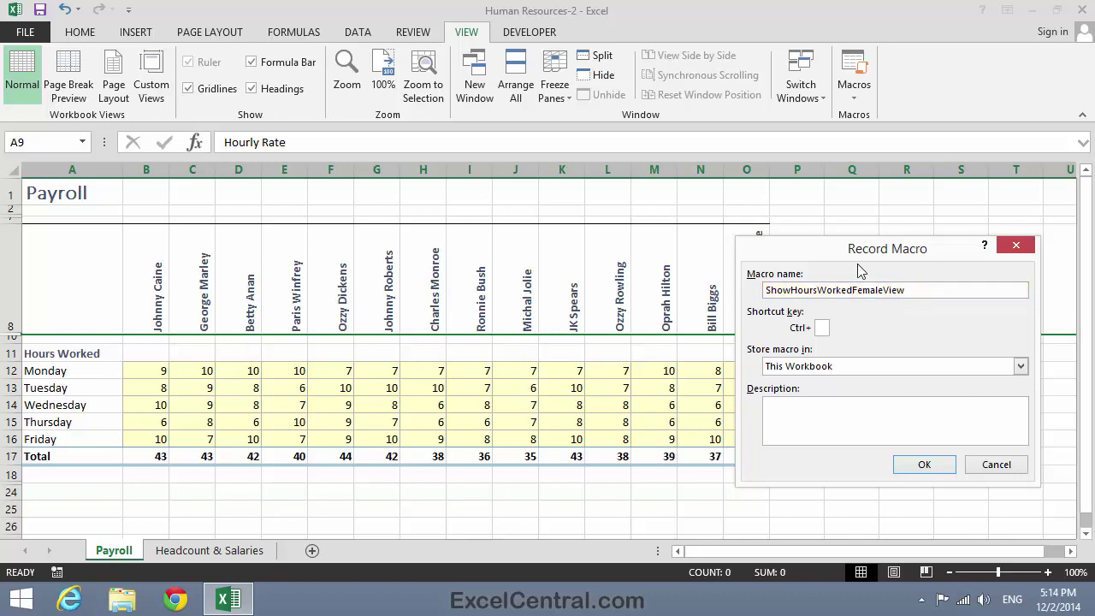
click(783, 417)
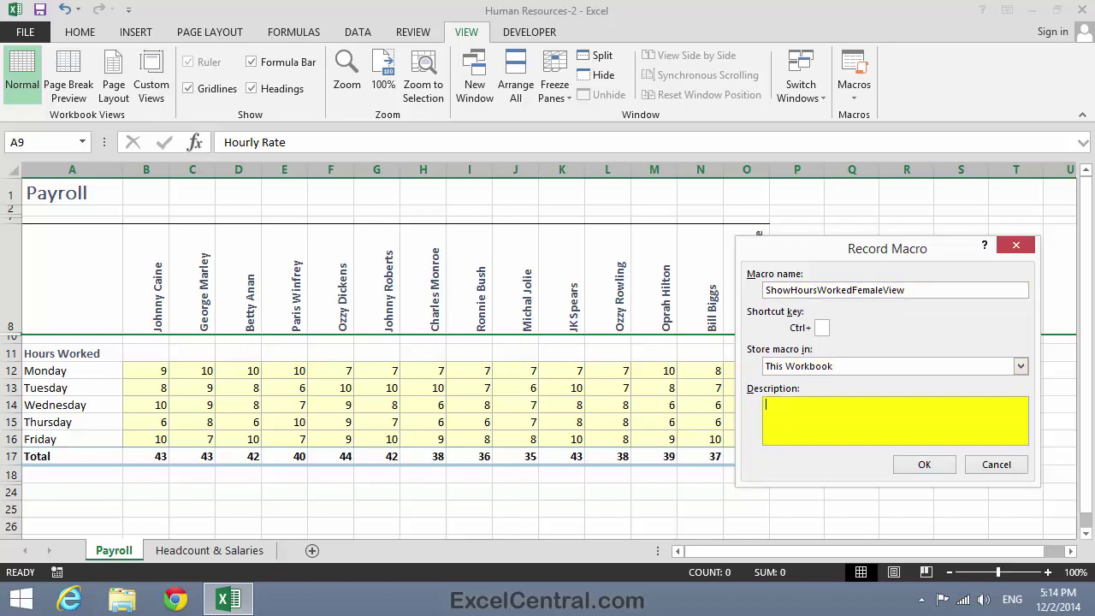
text(Show the Hours Worked Female custom view.)
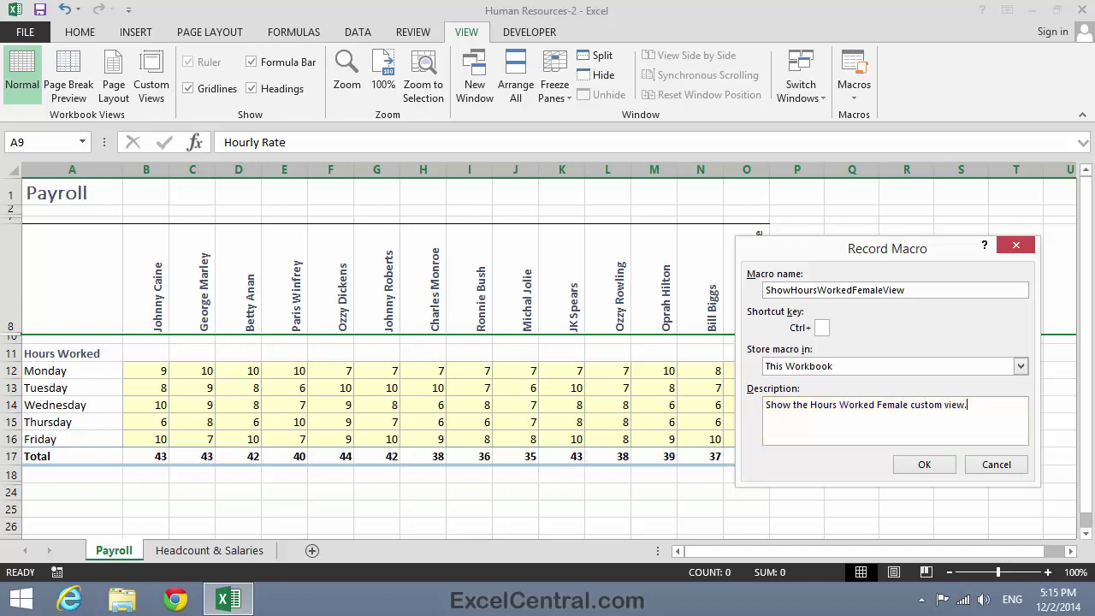
click(941, 462)
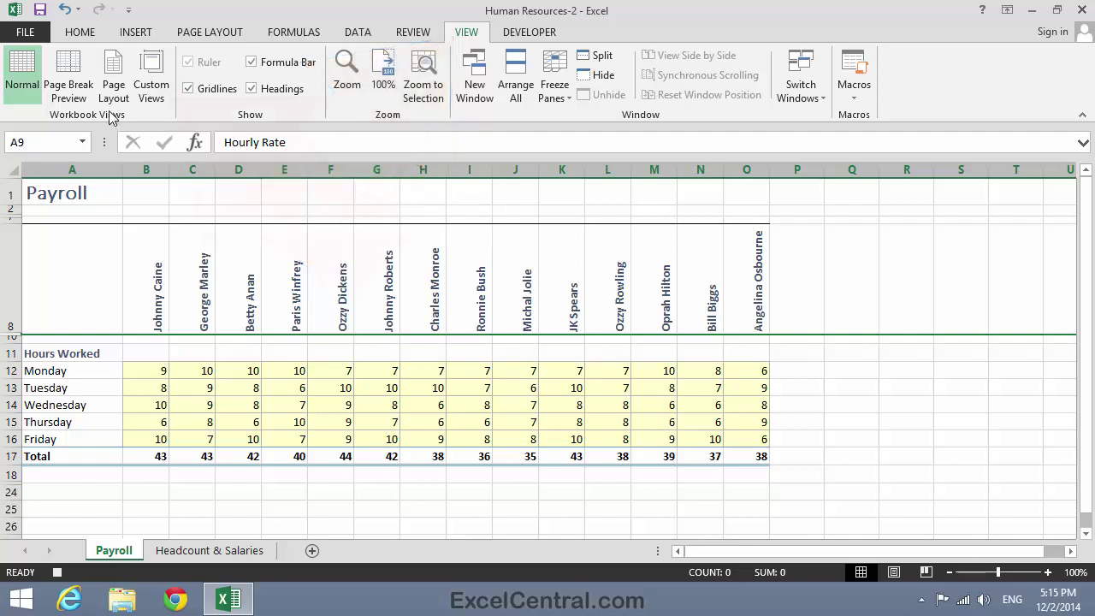
Step: Record showing the Hours Worked (Female) custom view and stop the macro recording
click(153, 87)
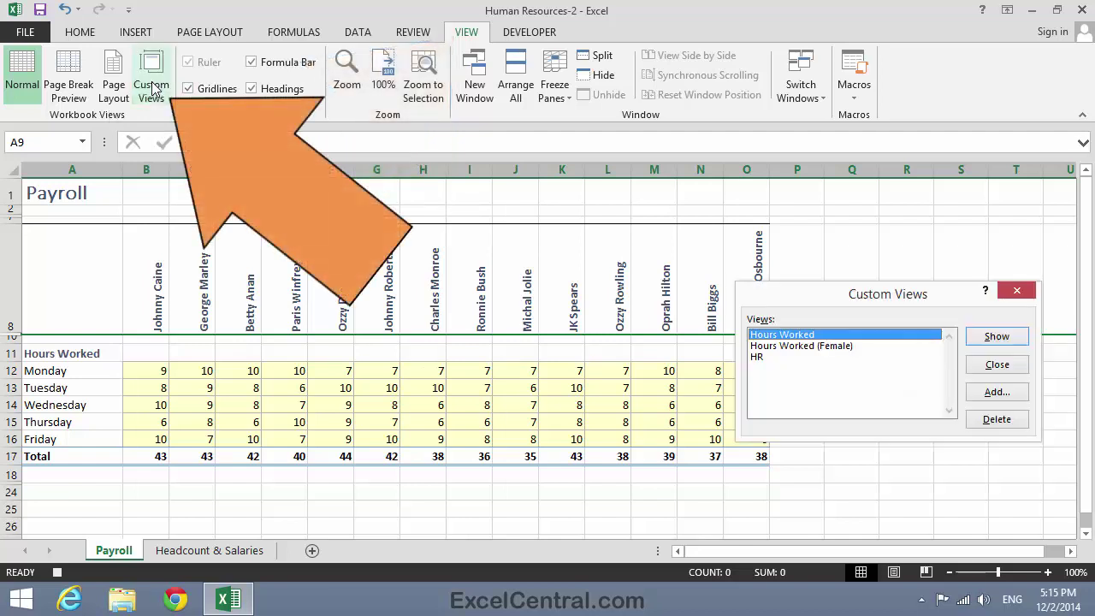
click(855, 345)
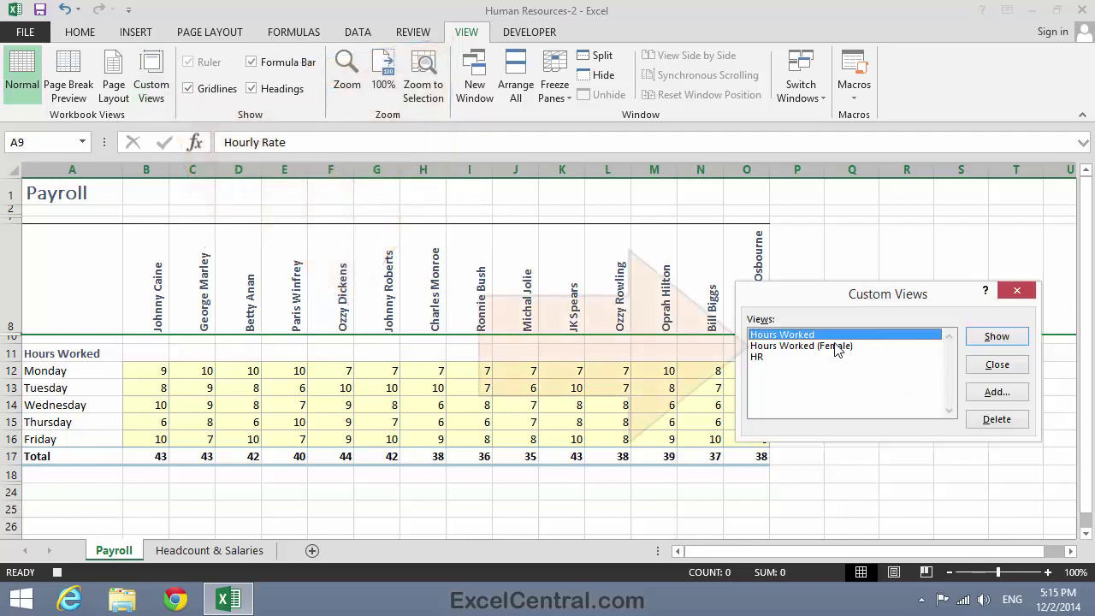
click(997, 337)
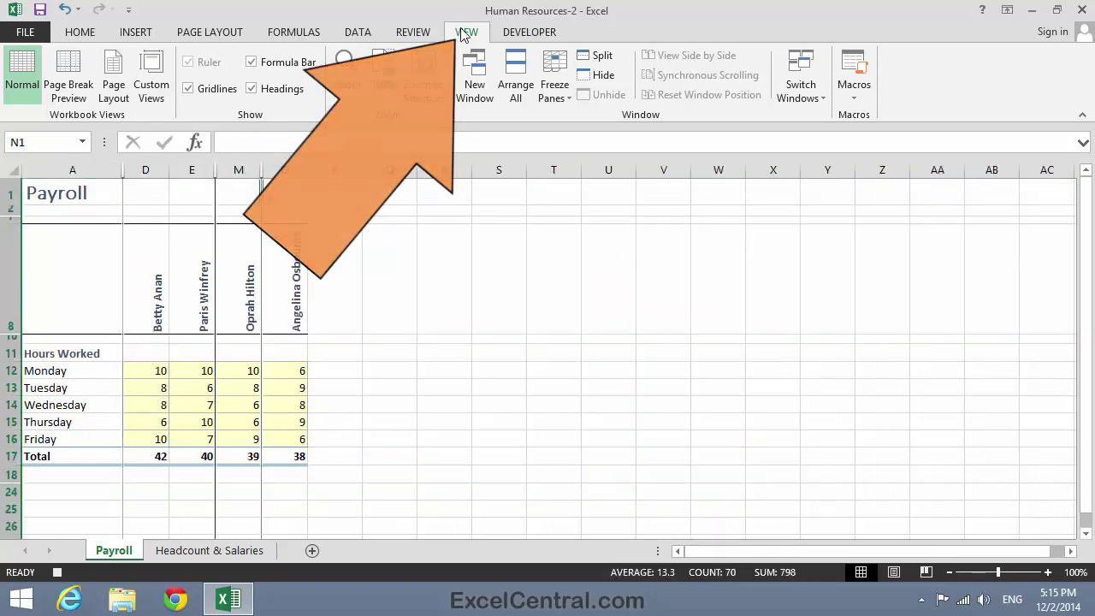
click(859, 103)
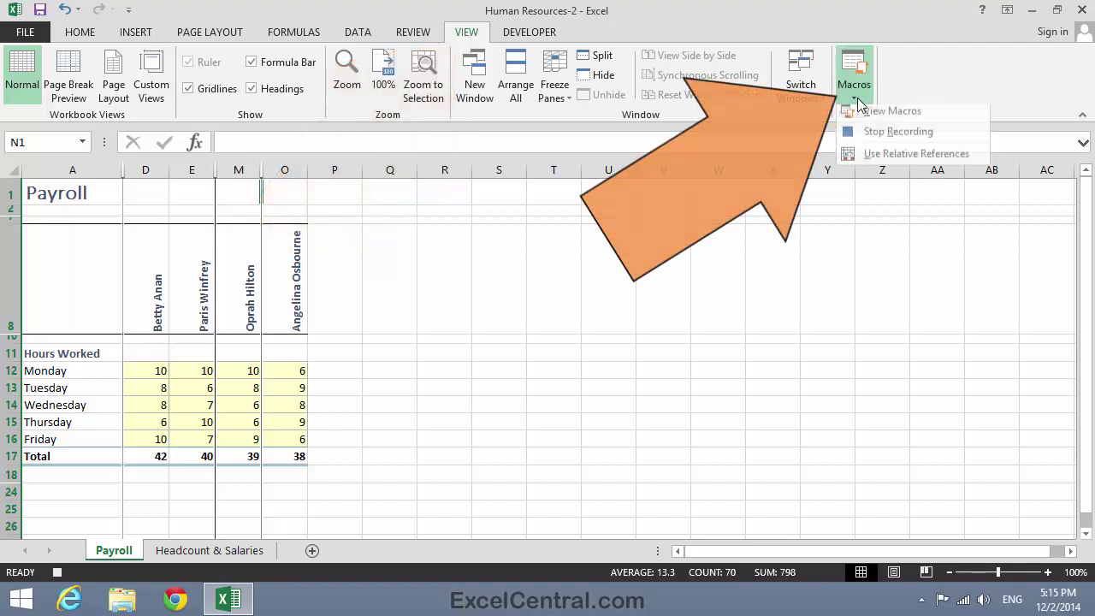
click(886, 137)
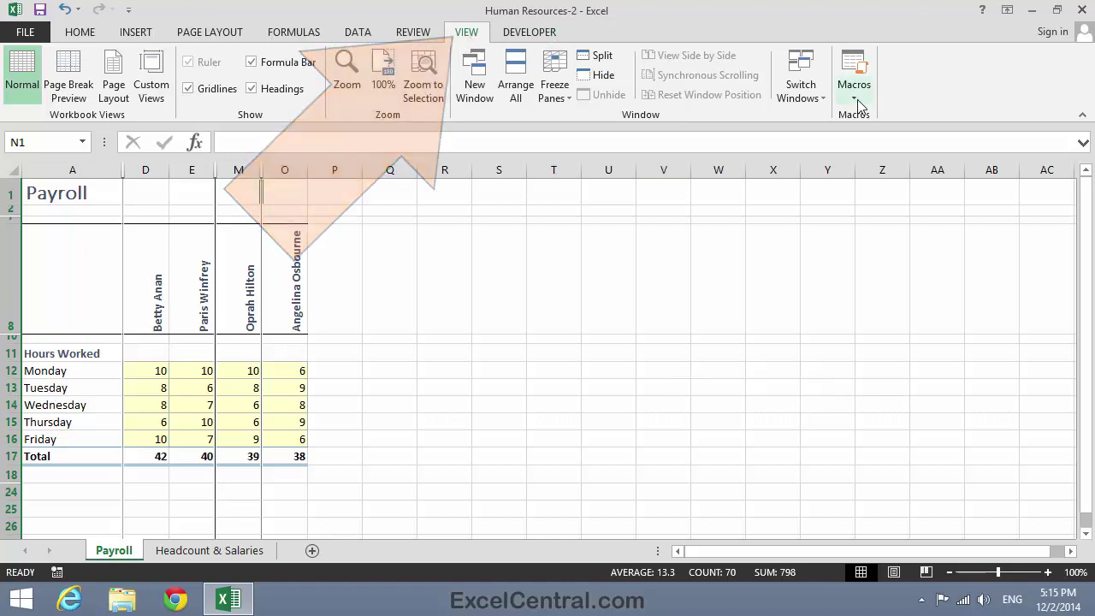
Step: Start recording a macro named ShowHRView in this workbook, described as "Show the HR Custom View"
click(858, 101)
click(873, 135)
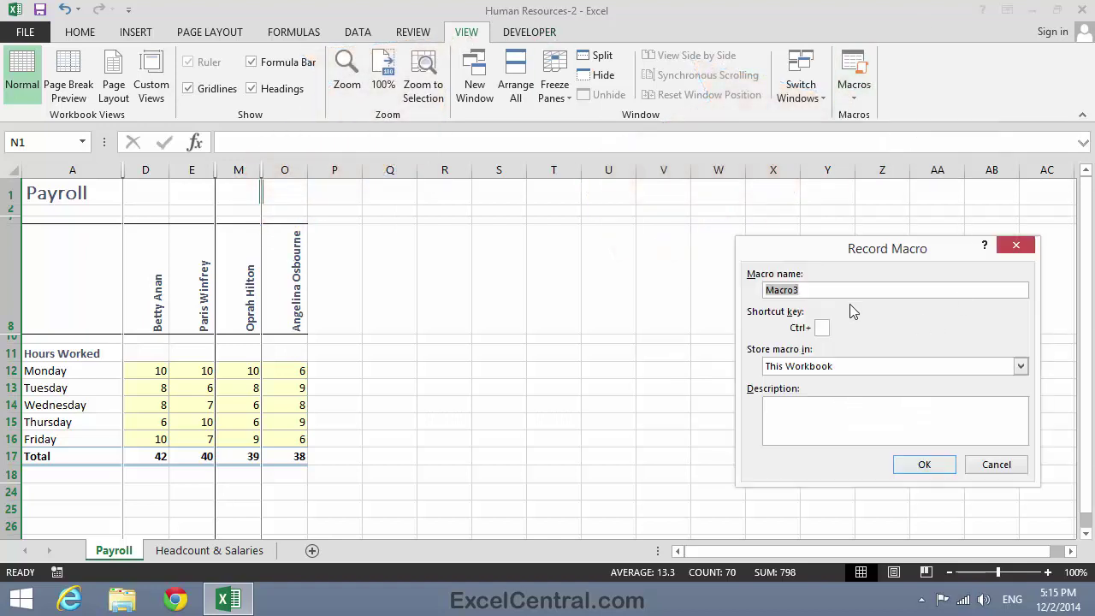
key(BackSpace)
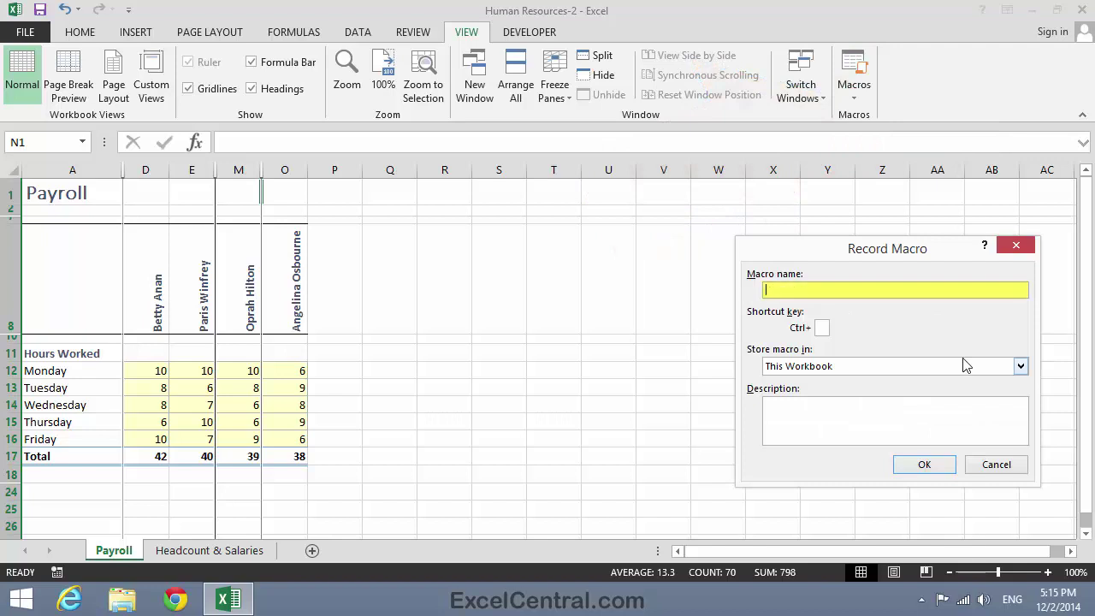
text(ShowHRView)
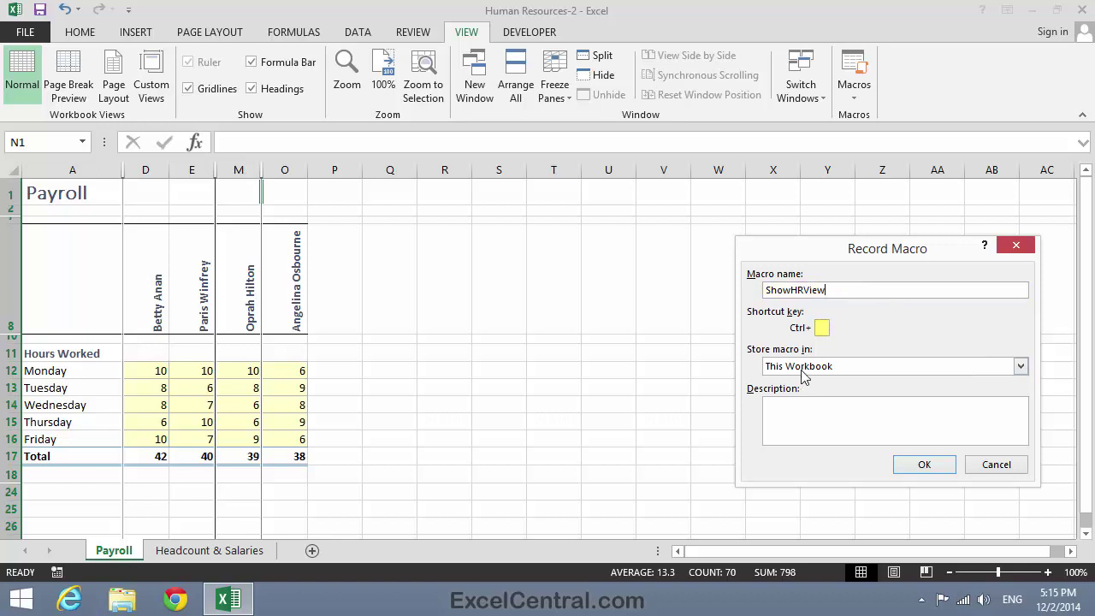
click(782, 410)
text(Show)
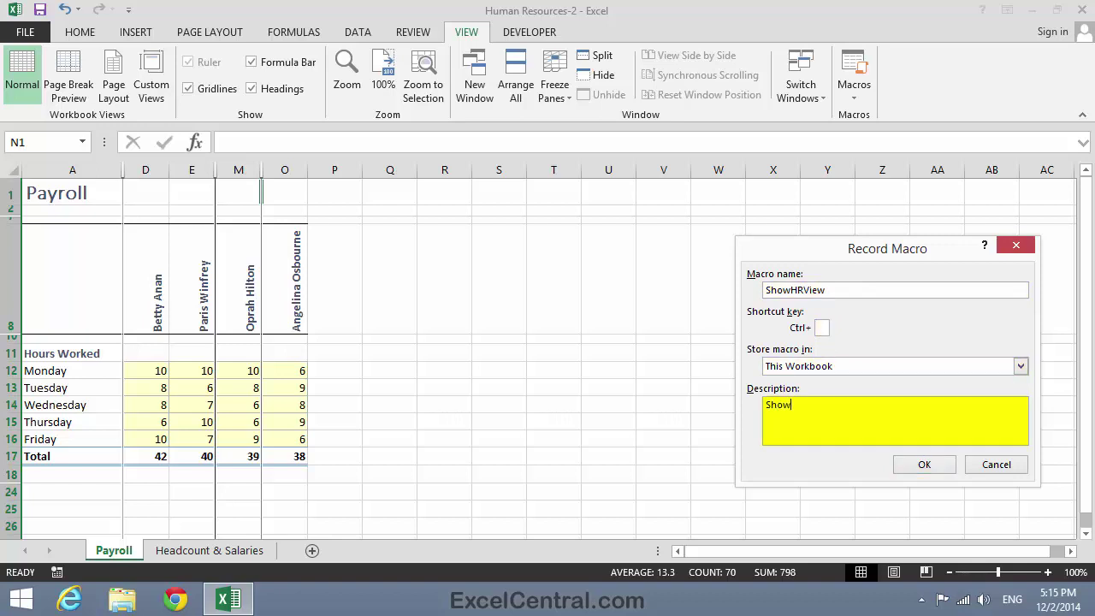
text( the HR Custom View)
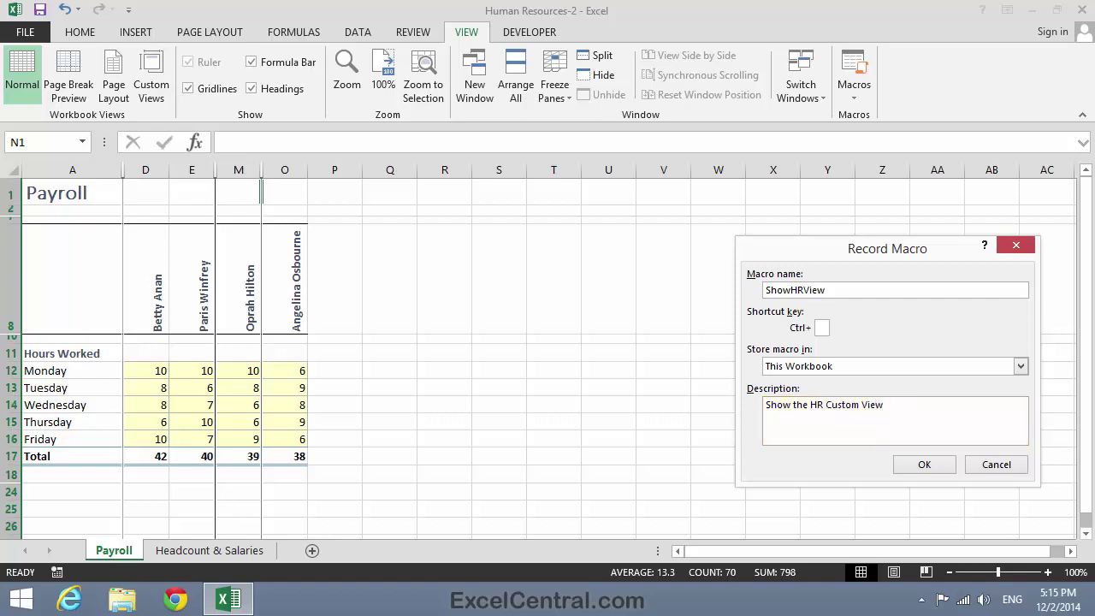
click(922, 465)
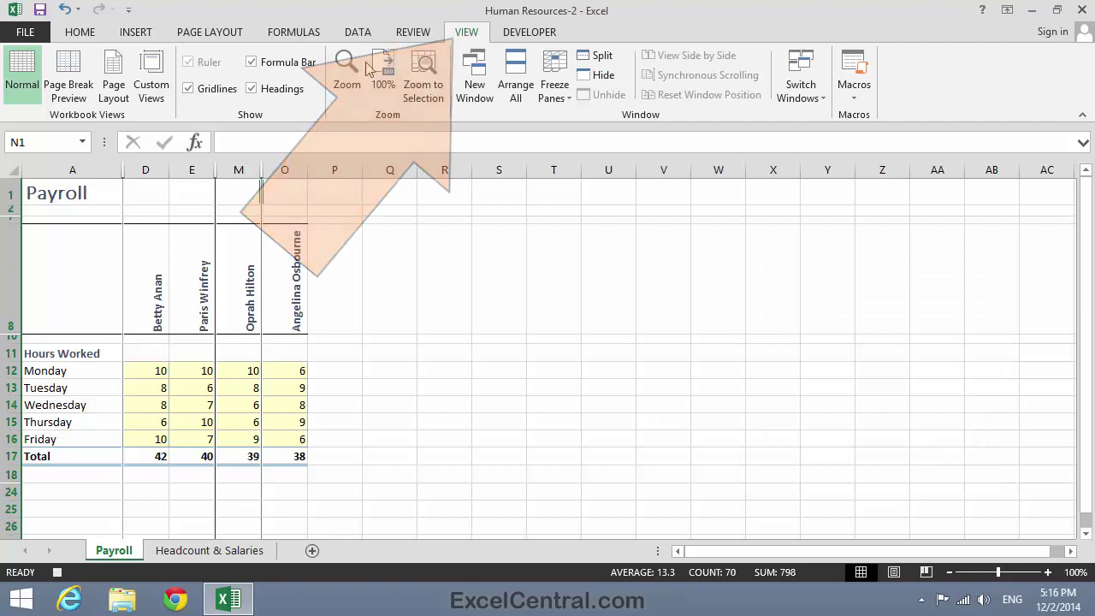
Step: Record showing the HR custom view and stop the macro recording
click(150, 86)
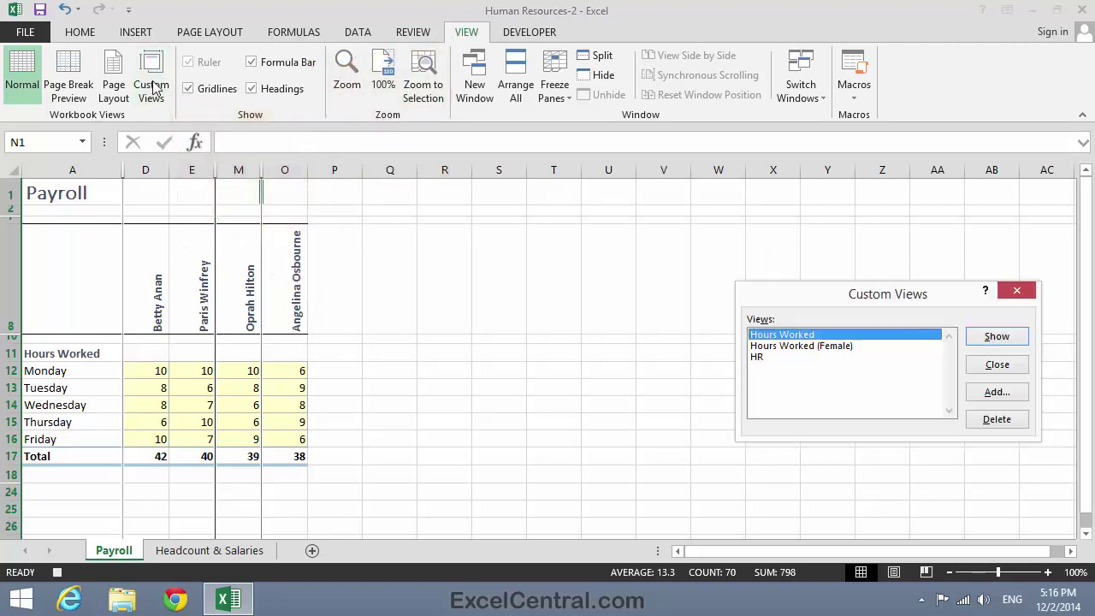
click(758, 358)
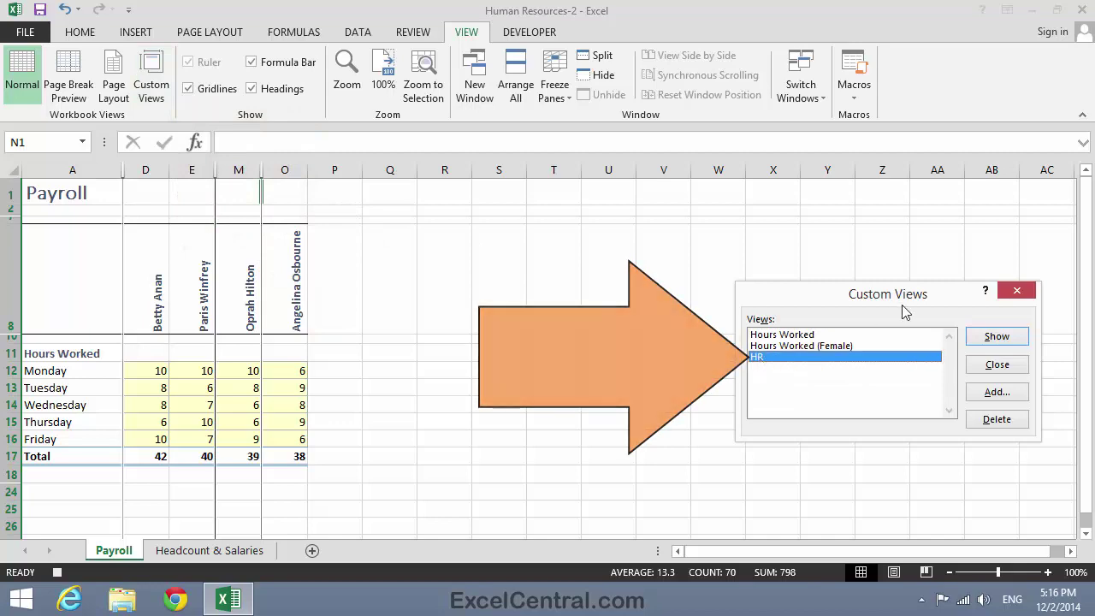
click(999, 339)
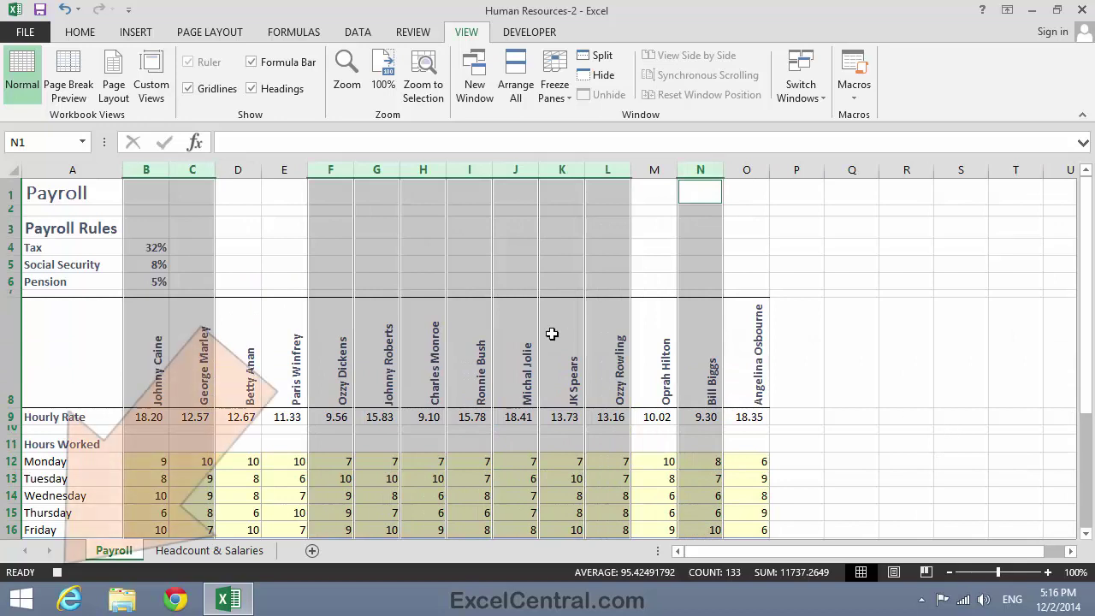
click(57, 572)
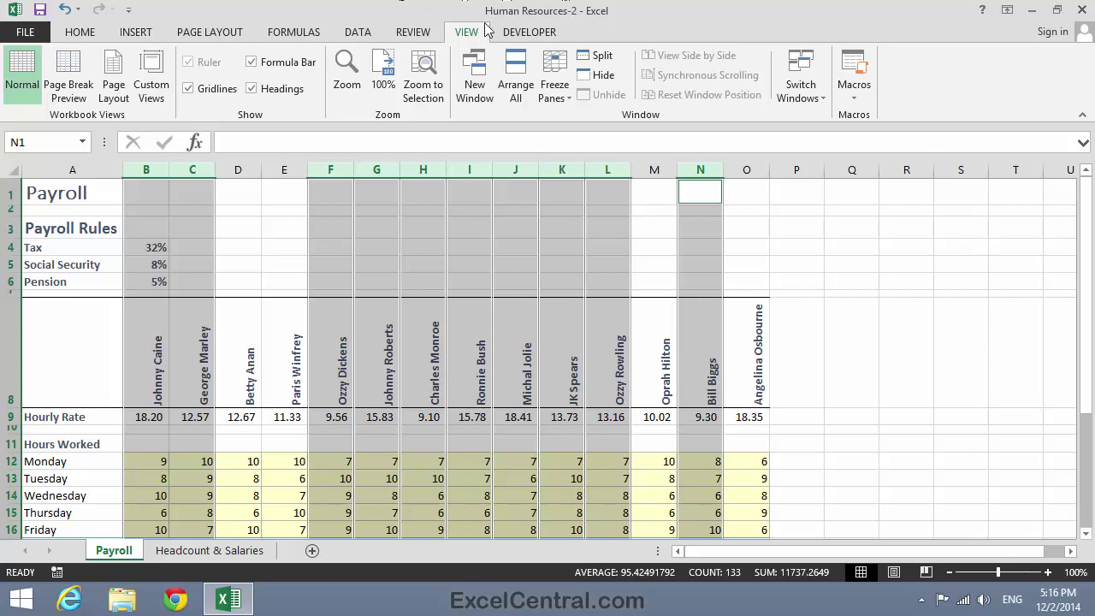
Step: Run the ShowHoursWorkedFemaleView macro to test it
click(853, 90)
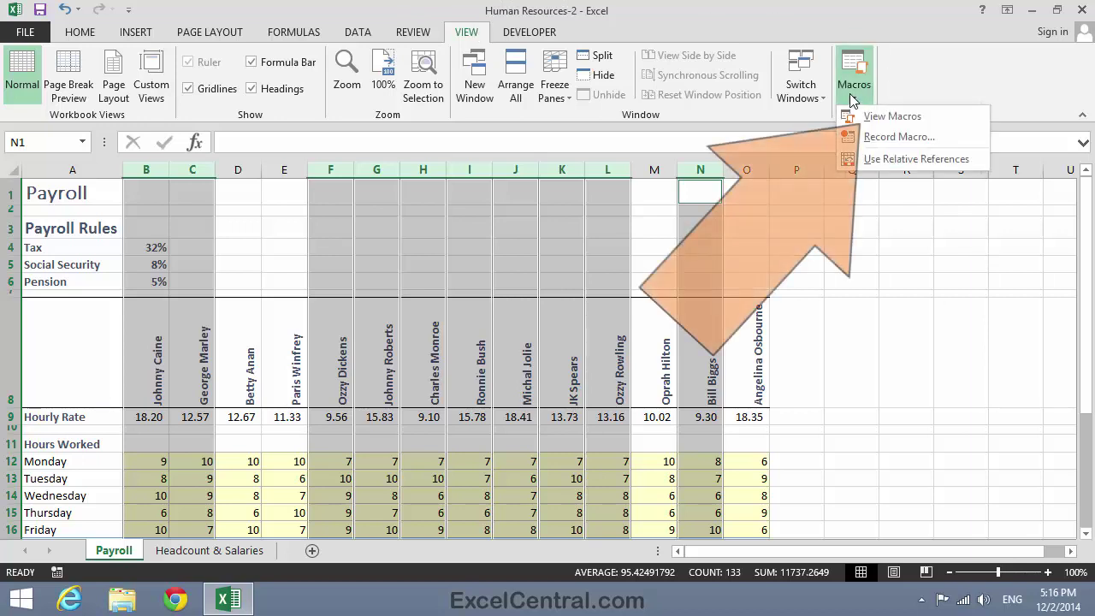
click(885, 116)
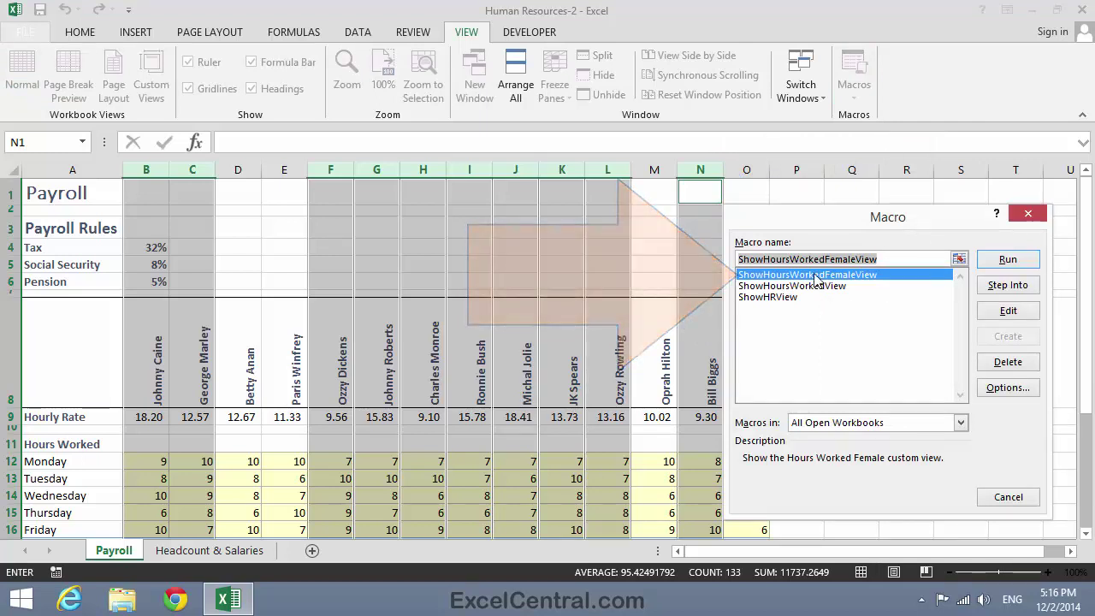
click(1010, 260)
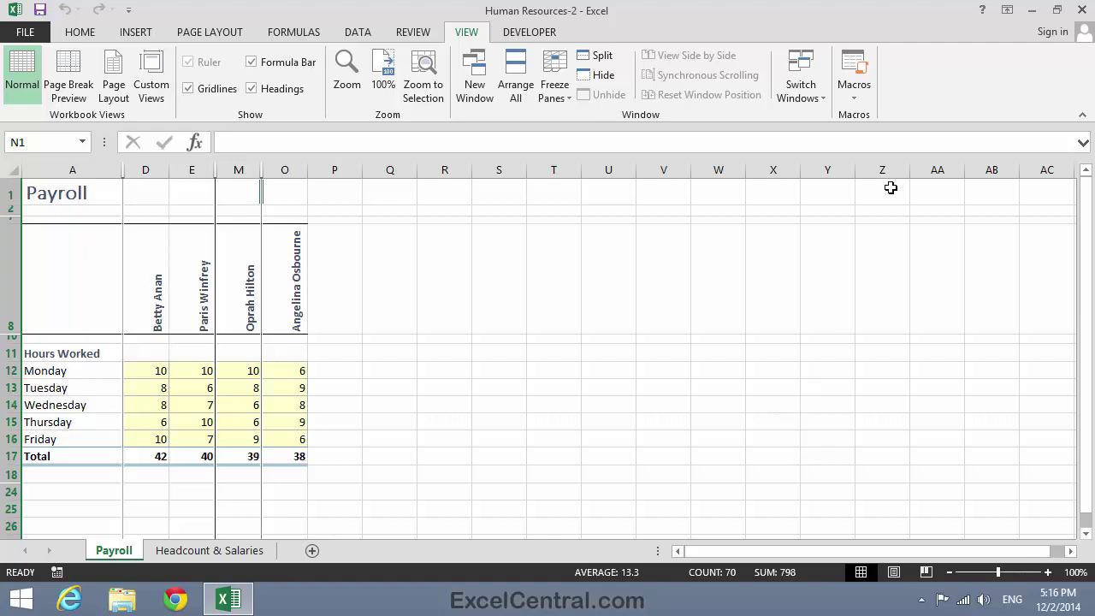
Step: Run the ShowHRView macro to test it, and clear the column selection by selecting cell S6
click(854, 99)
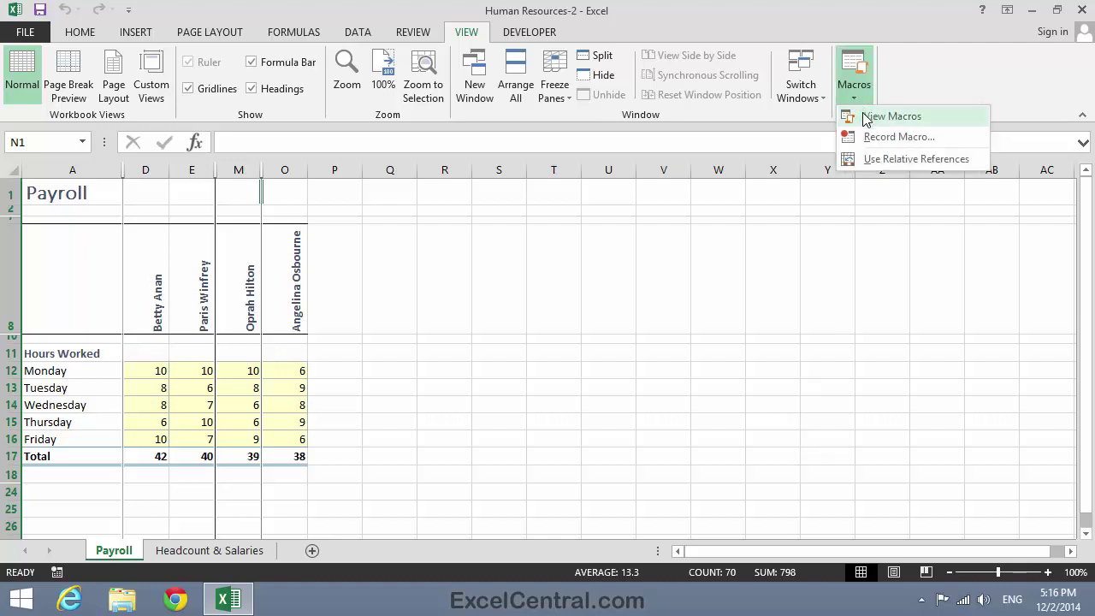
click(866, 117)
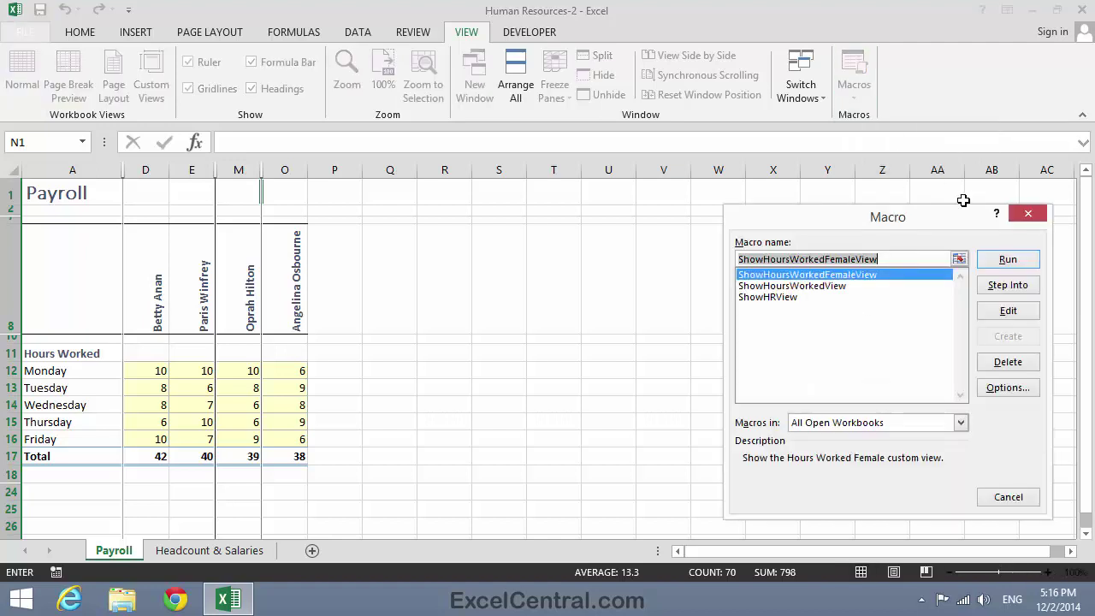
click(781, 297)
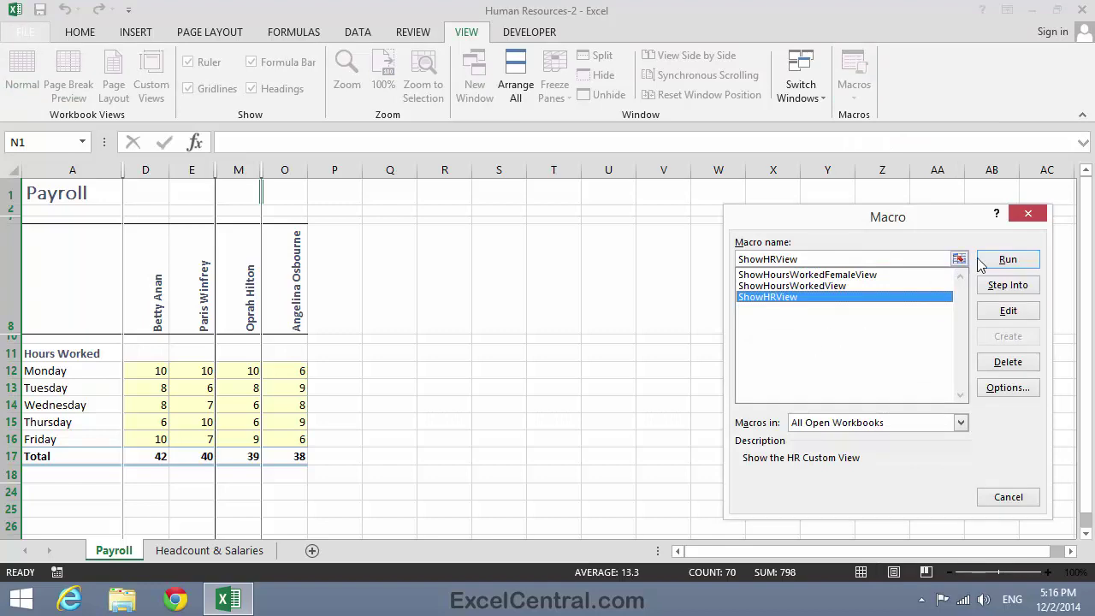
click(1020, 262)
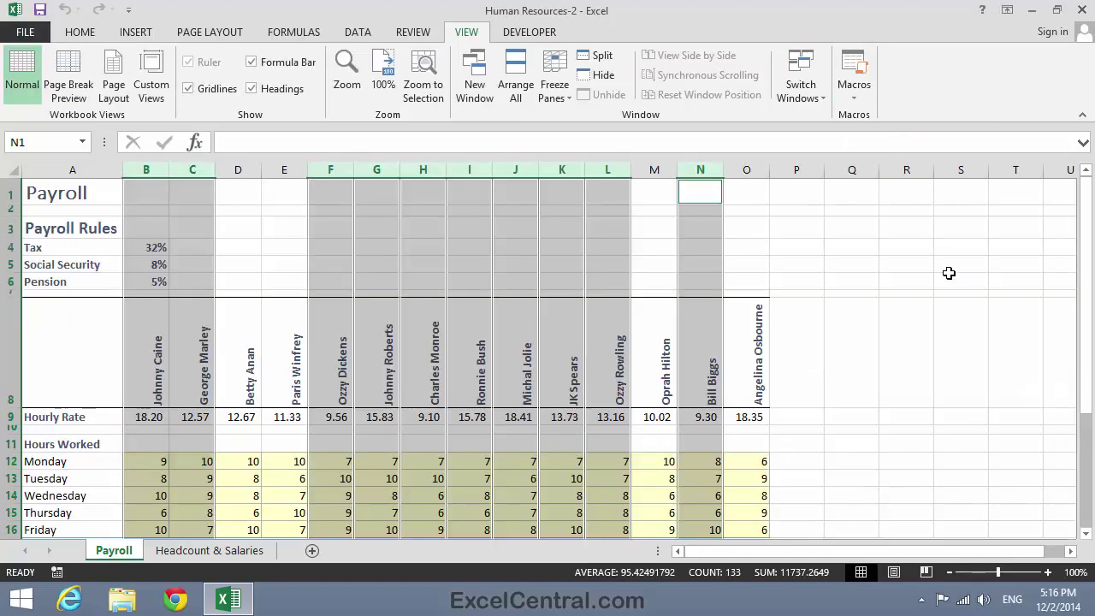
scroll(944, 285, down, 5)
scroll(944, 285, up, 5)
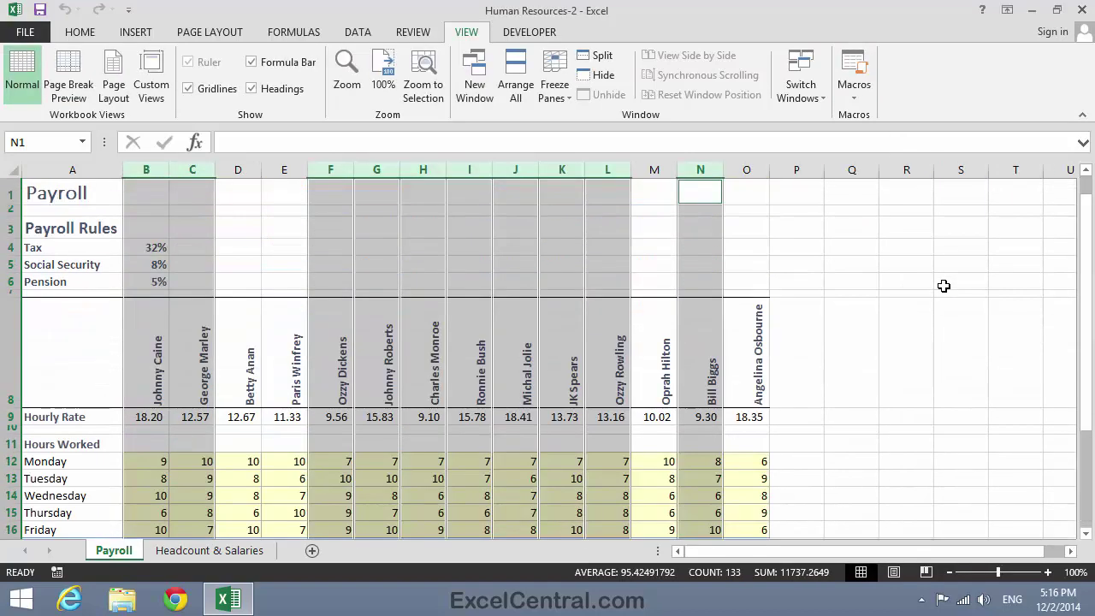
click(945, 285)
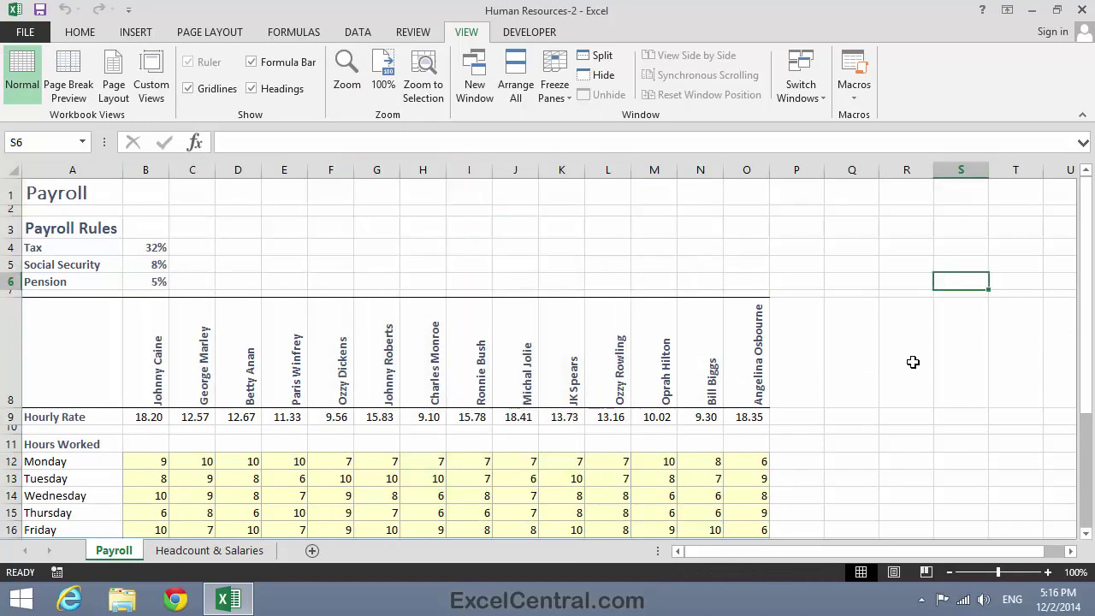
Step: Run the ShowHoursWorkedView macro to display the Hours Worked custom view
click(857, 104)
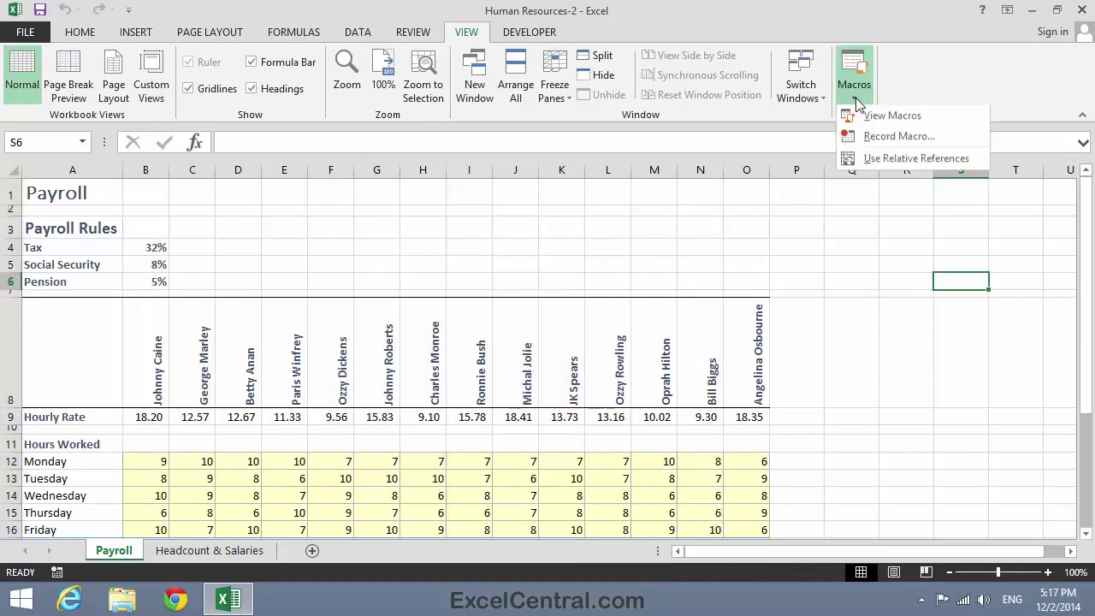
click(873, 112)
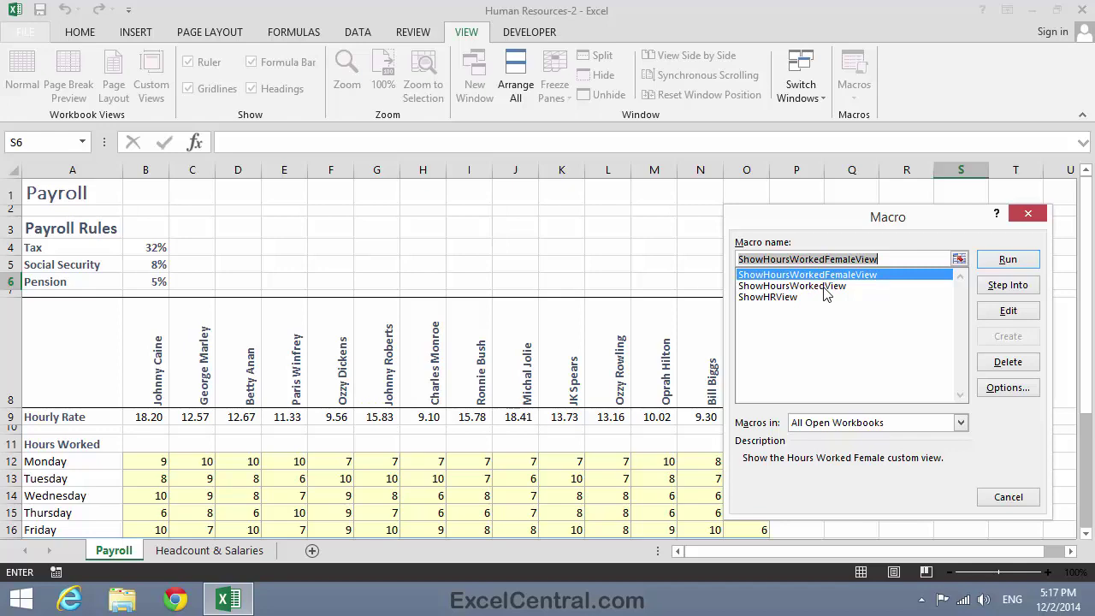
click(886, 287)
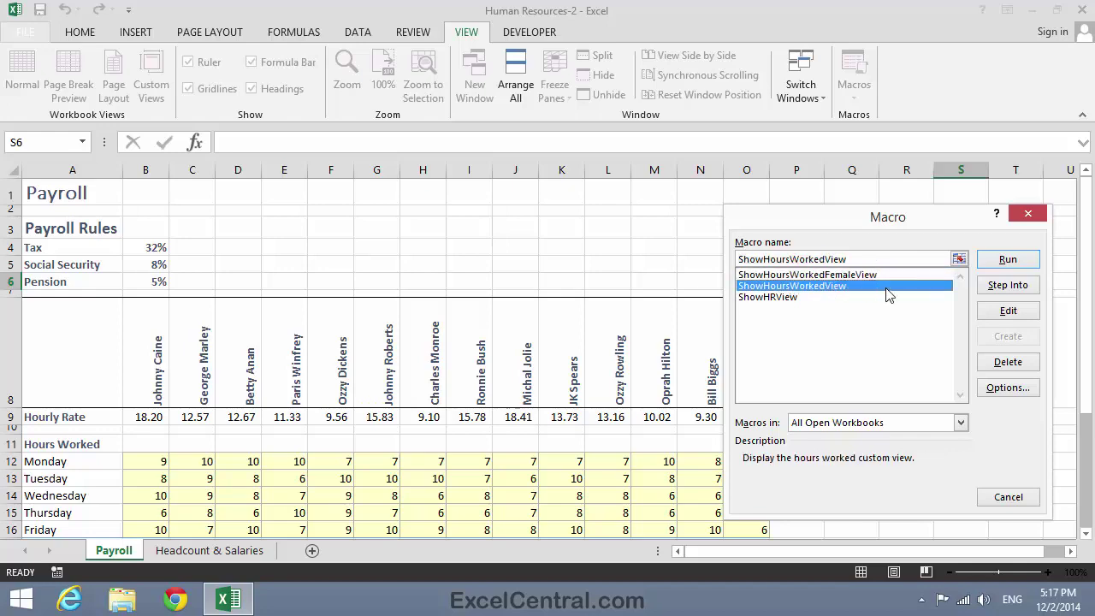
click(1006, 260)
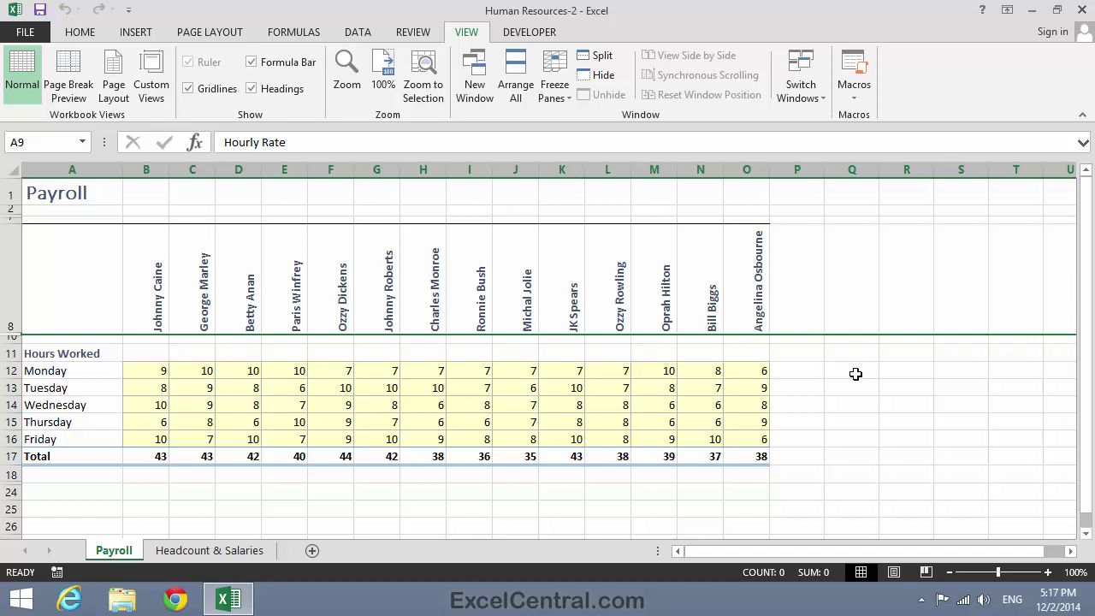
Step: Draw a form control button across the upper part of cell A8 and assign the ShowHoursWorkedView macro to it
click(533, 36)
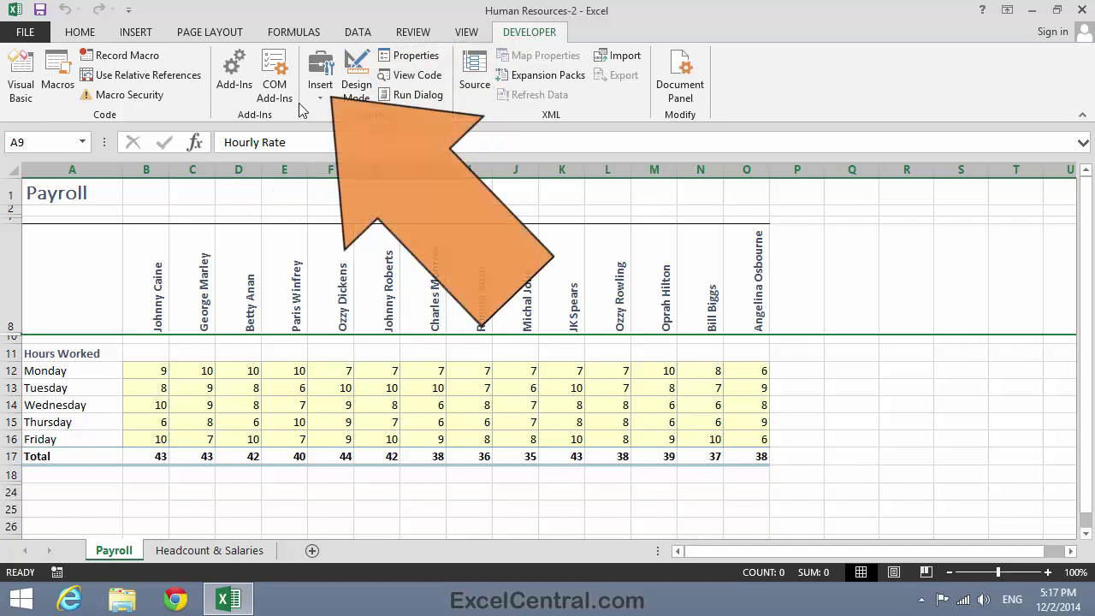
click(320, 77)
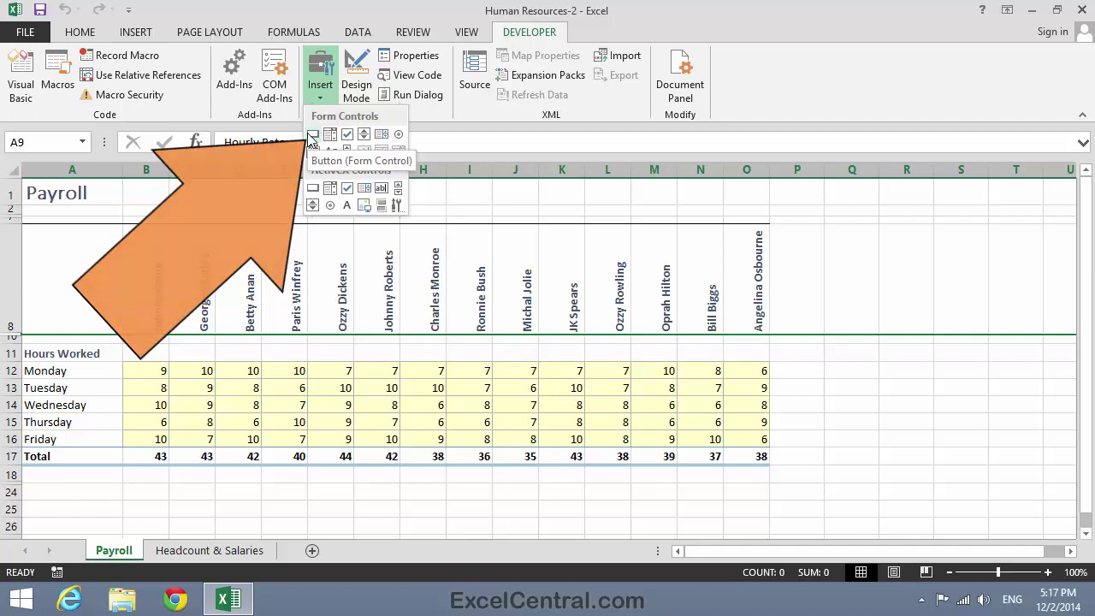
click(311, 136)
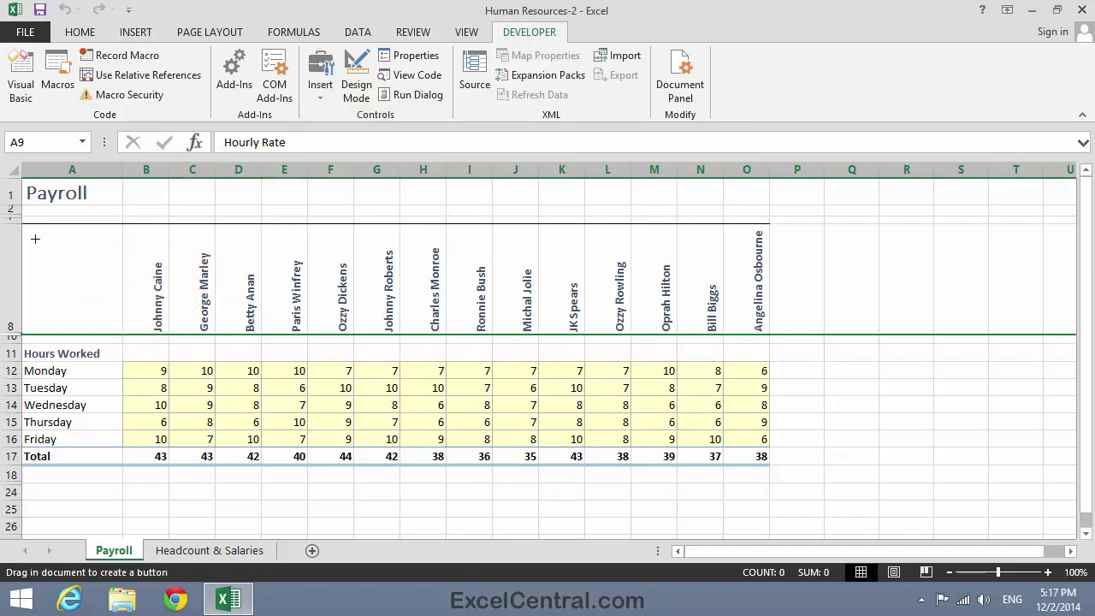
mouse_move(24, 228)
mouse_down()
mouse_move(43, 249)
mouse_move(121, 253)
mouse_up()
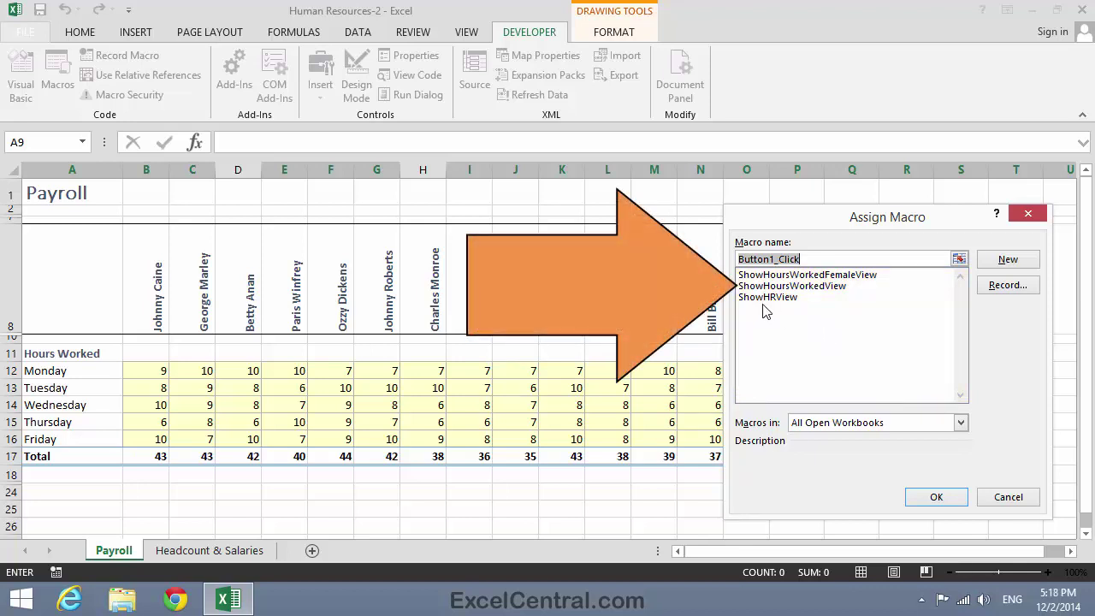
click(803, 287)
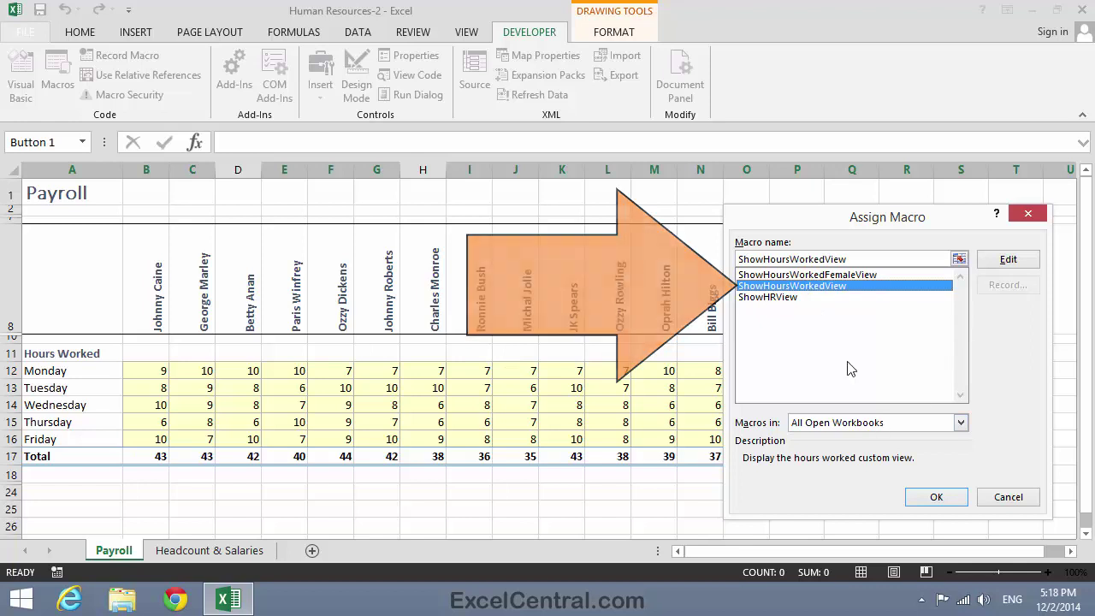
click(947, 499)
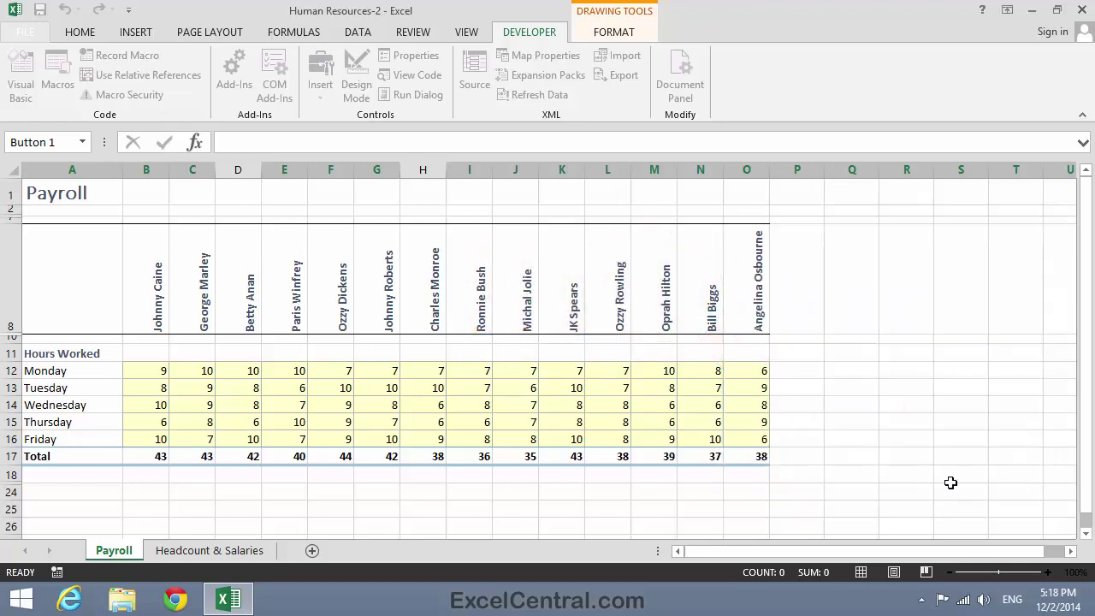
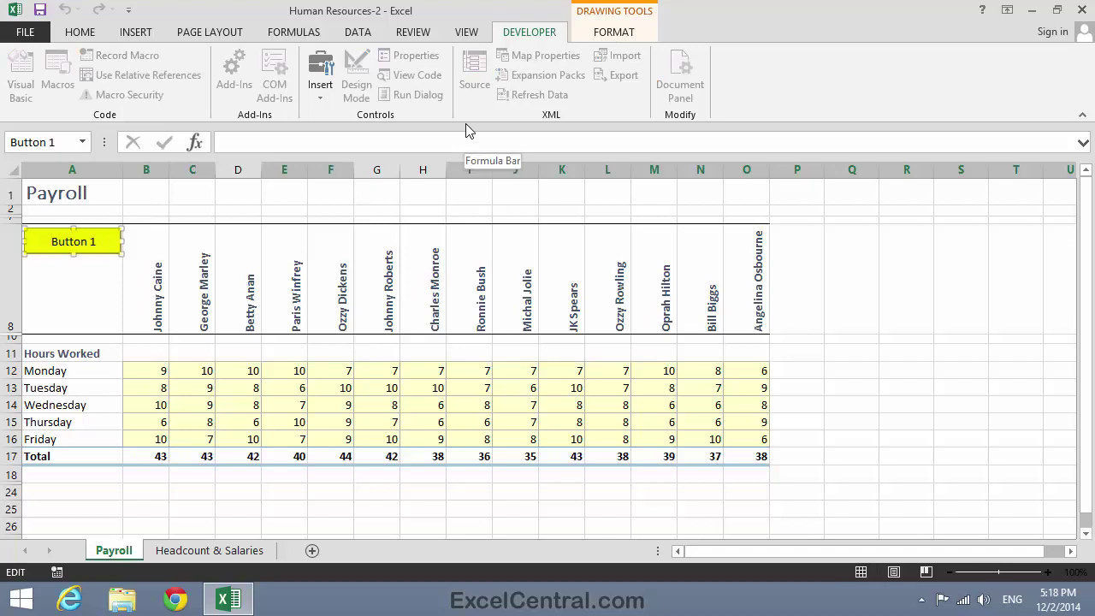
Step: Replace the new button's caption with "Hours Worked" and deselect the button
key(Delete)
key(Delete)
key(Delete)
key(Delete)
key(Delete)
key(Delete)
key(Delete)
key(Delete)
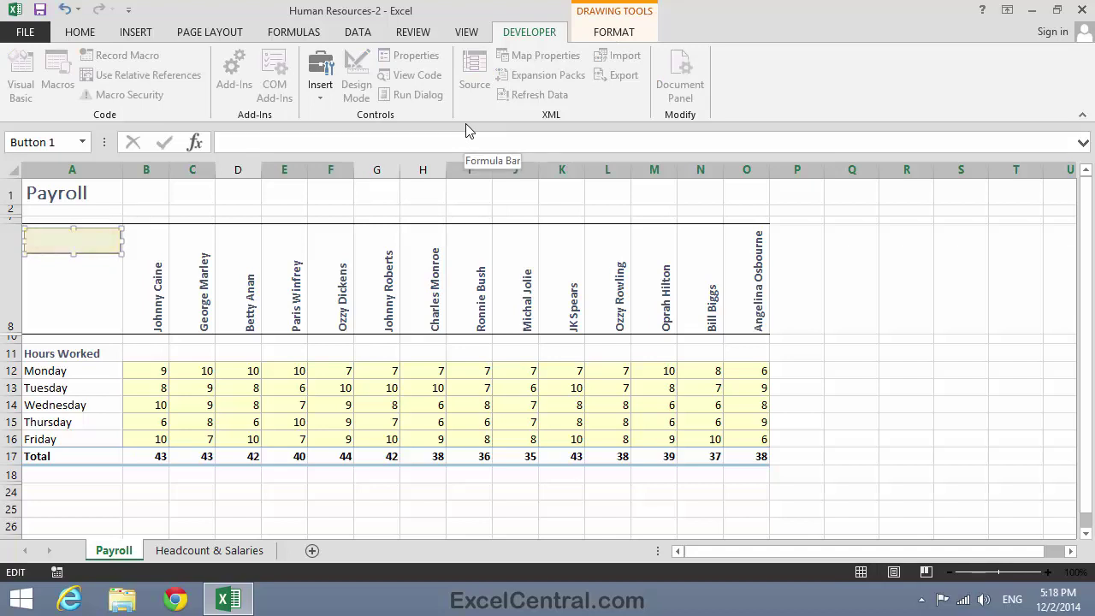
text(Hours Worked)
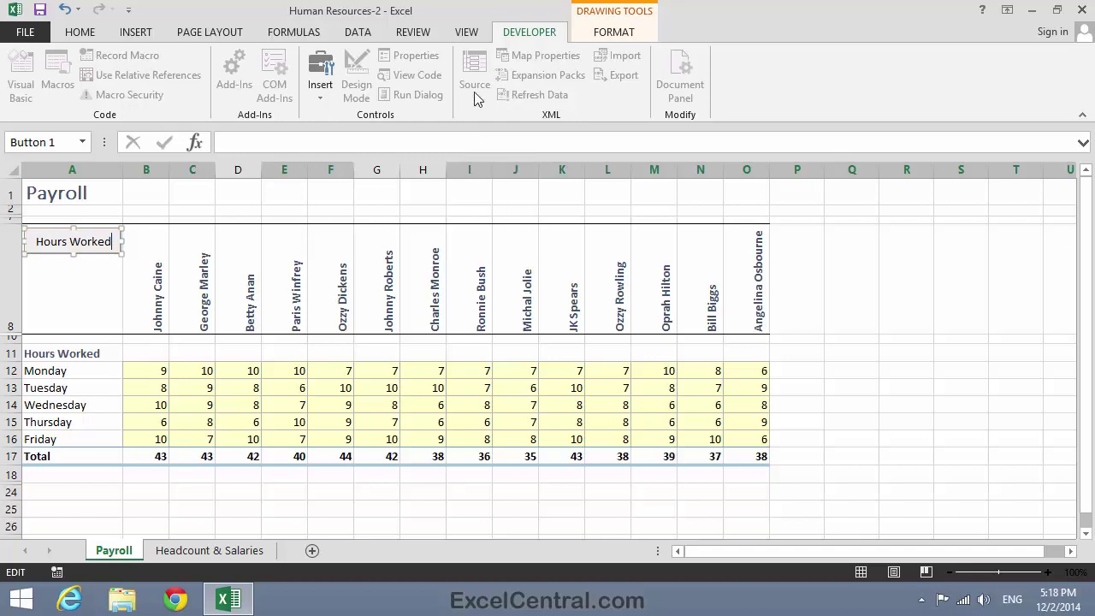
click(918, 232)
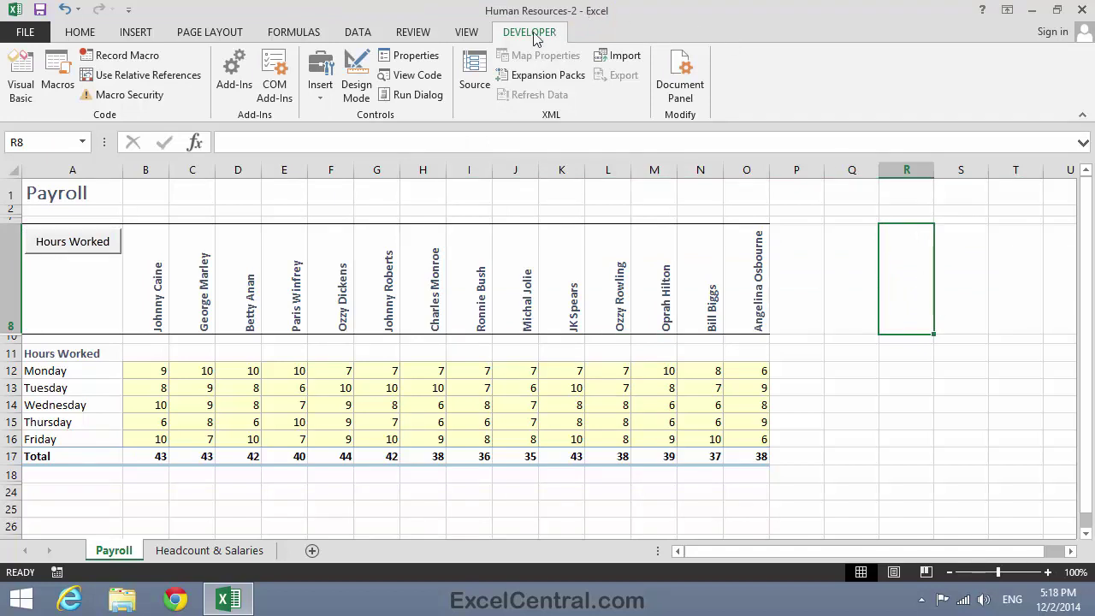
Step: Draw a form control button in cell A8 just below the Hours Worked button and assign the ShowHoursWorkedFemaleView macro to it
click(319, 100)
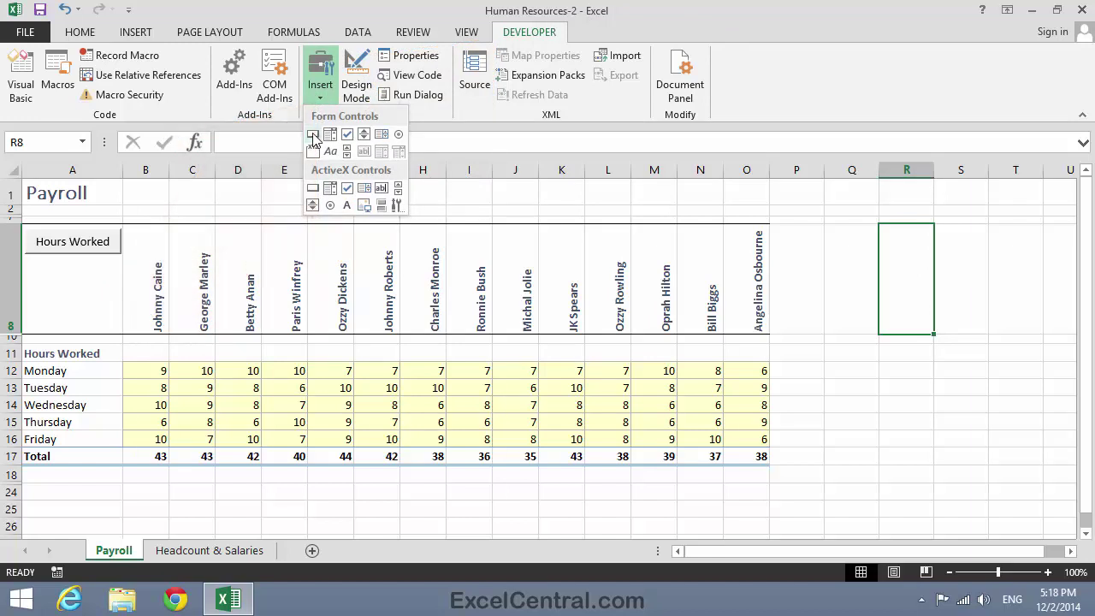
click(313, 136)
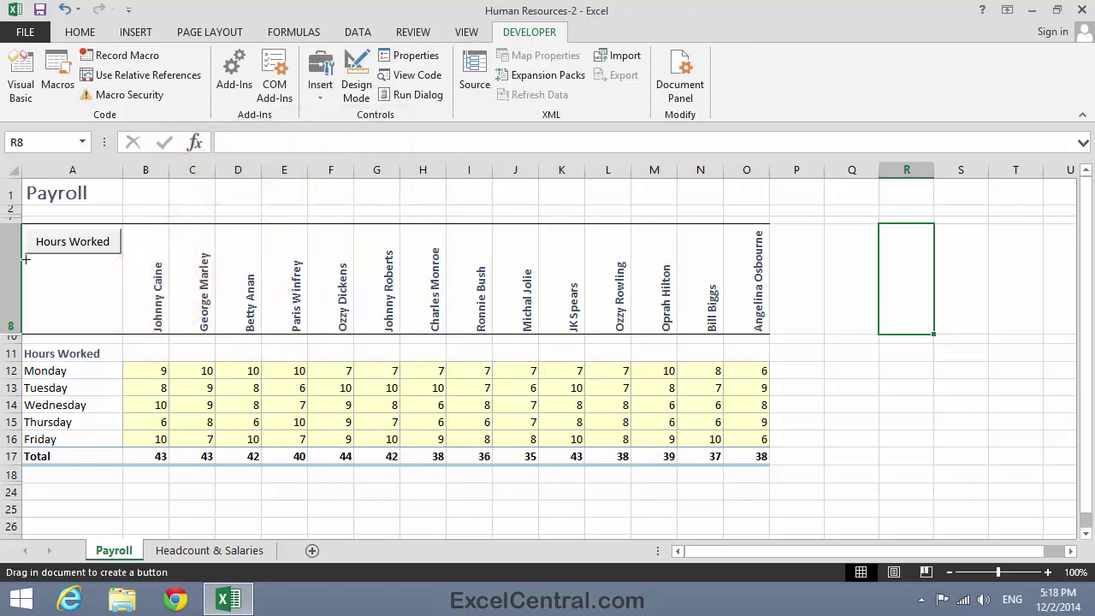
drag(25, 259, 124, 311)
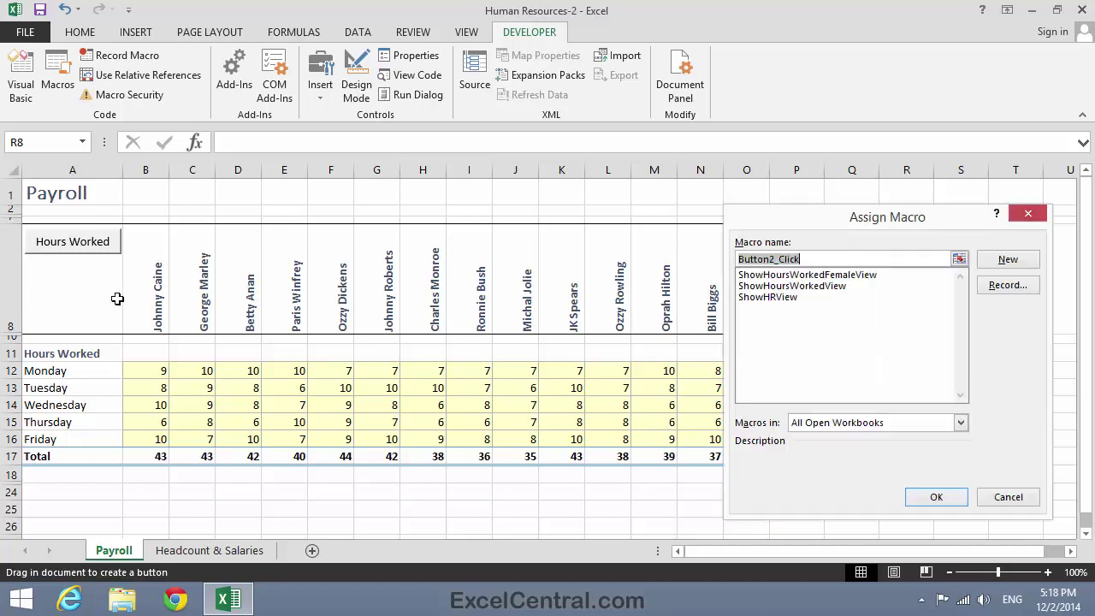
click(866, 276)
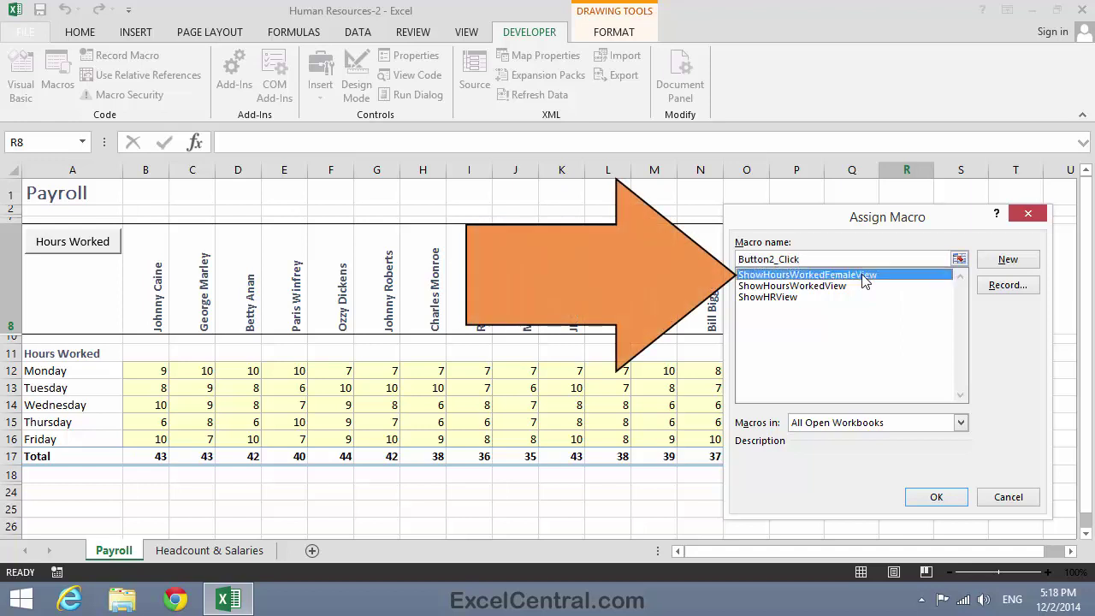
click(937, 497)
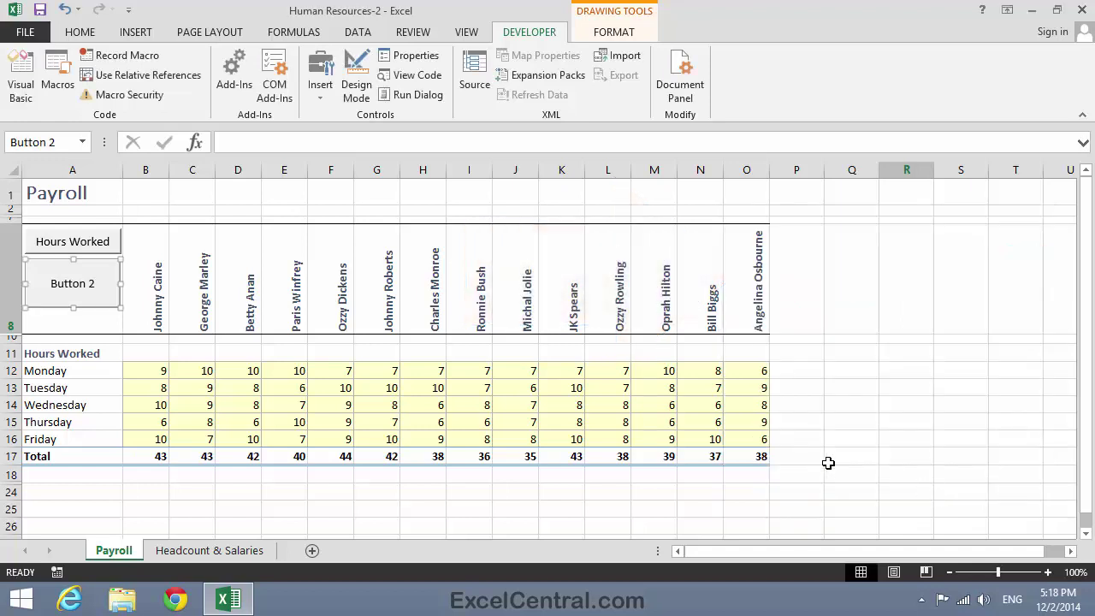
Step: Replace the second button's caption with "Hours Worked (Female)"
click(60, 283)
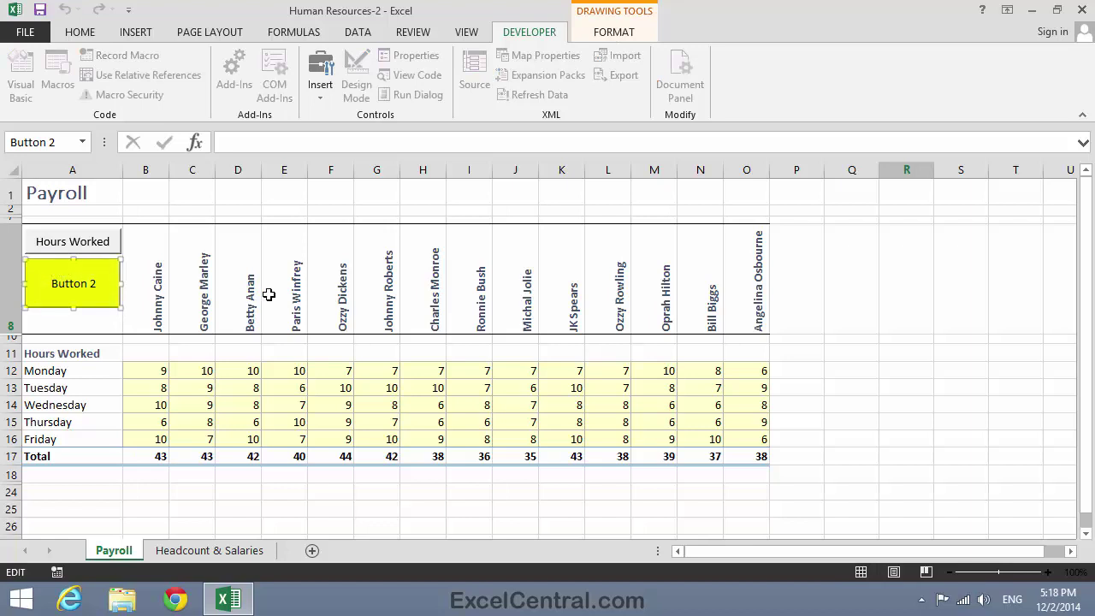
key(shift+End)
key(Delete)
text(Hours Worked (F)
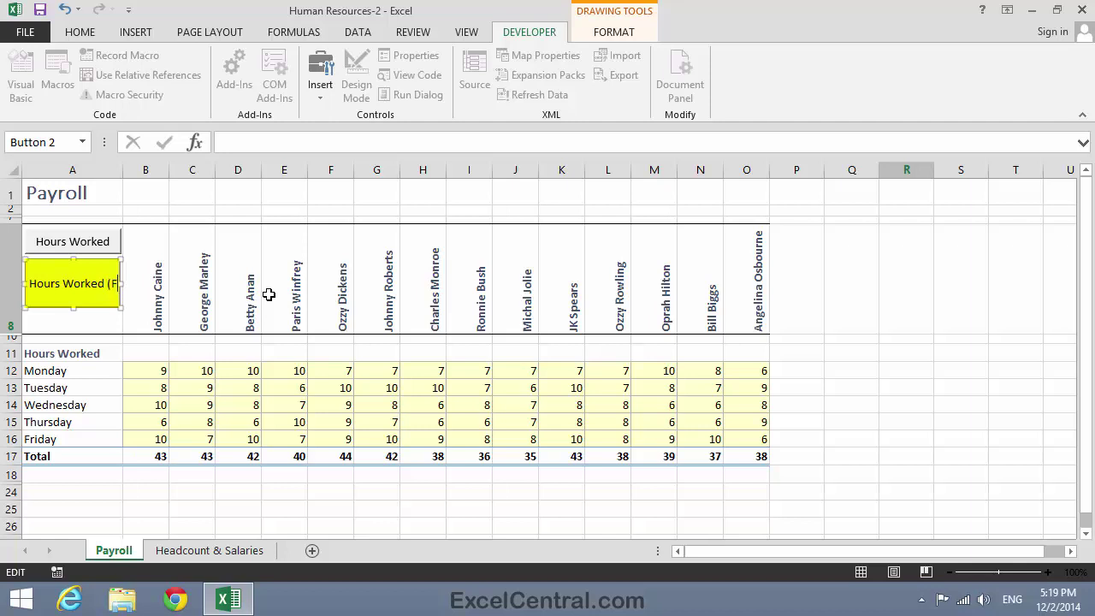
text(emale))
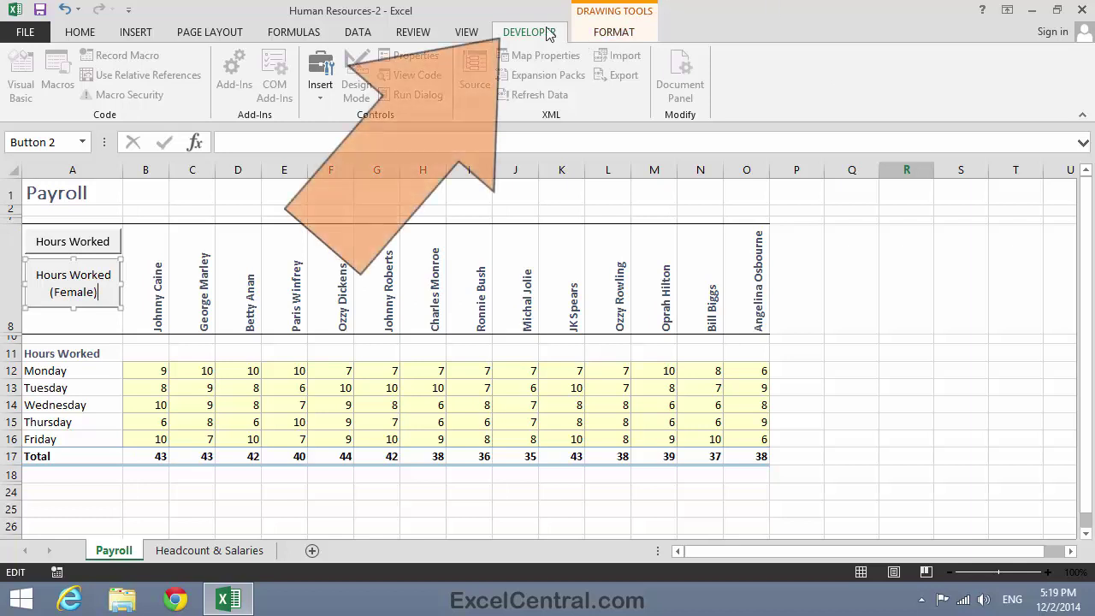
Step: Draw a third form control button in the lowest part of cell A8 and assign the ShowHRView macro to it
click(320, 77)
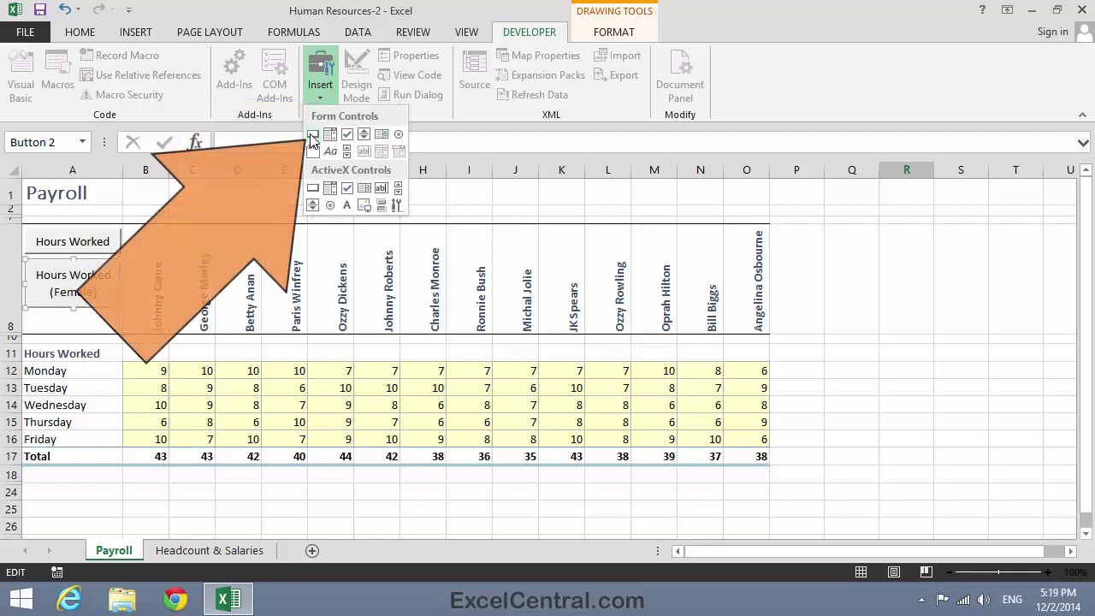
click(312, 137)
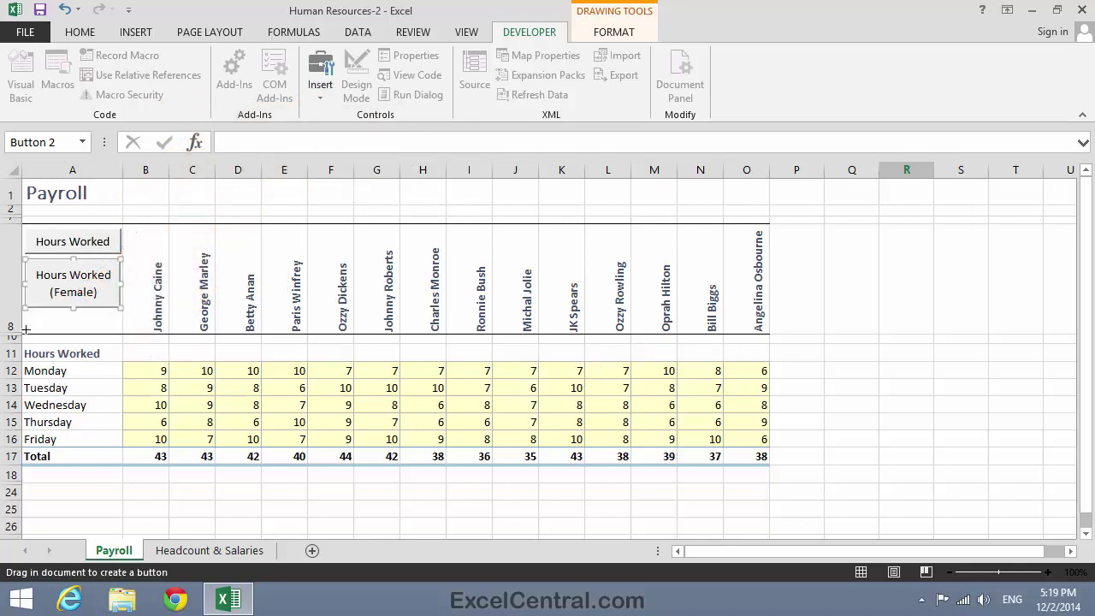
drag(27, 331, 119, 316)
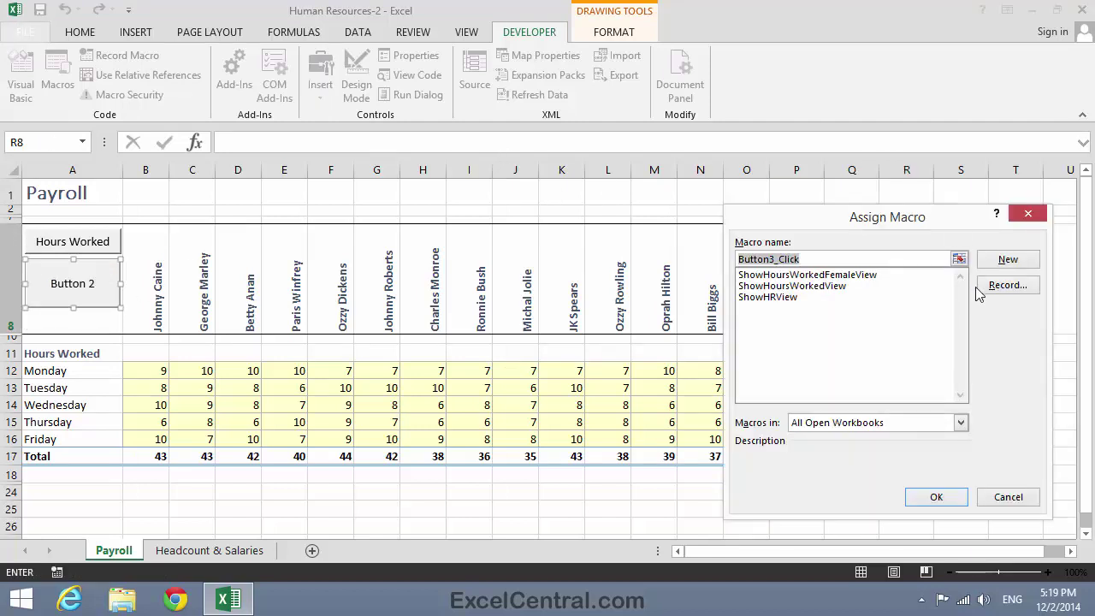
click(783, 297)
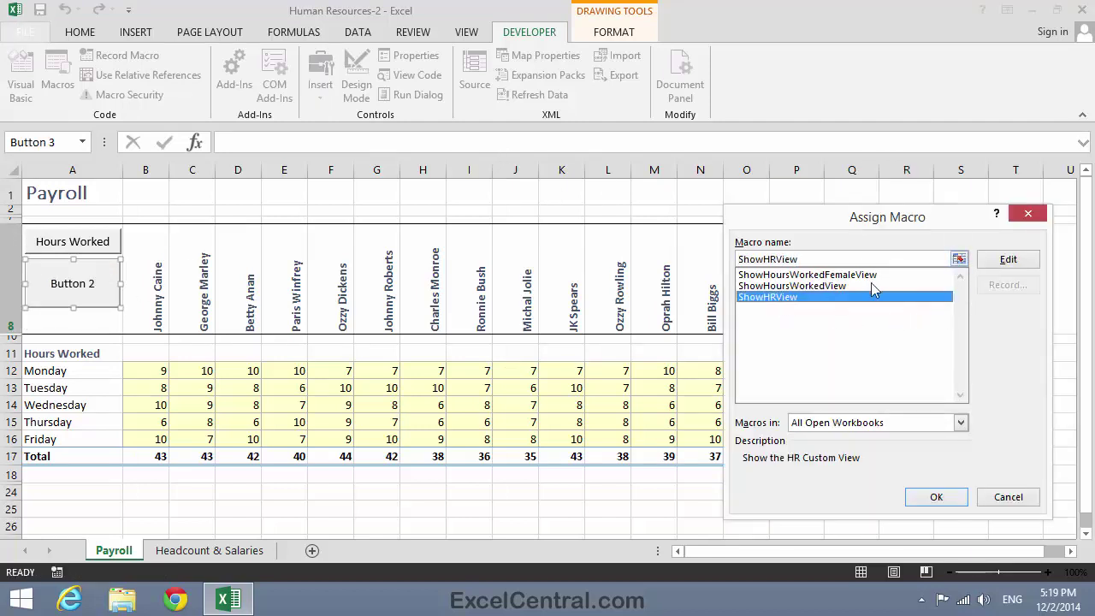
click(936, 497)
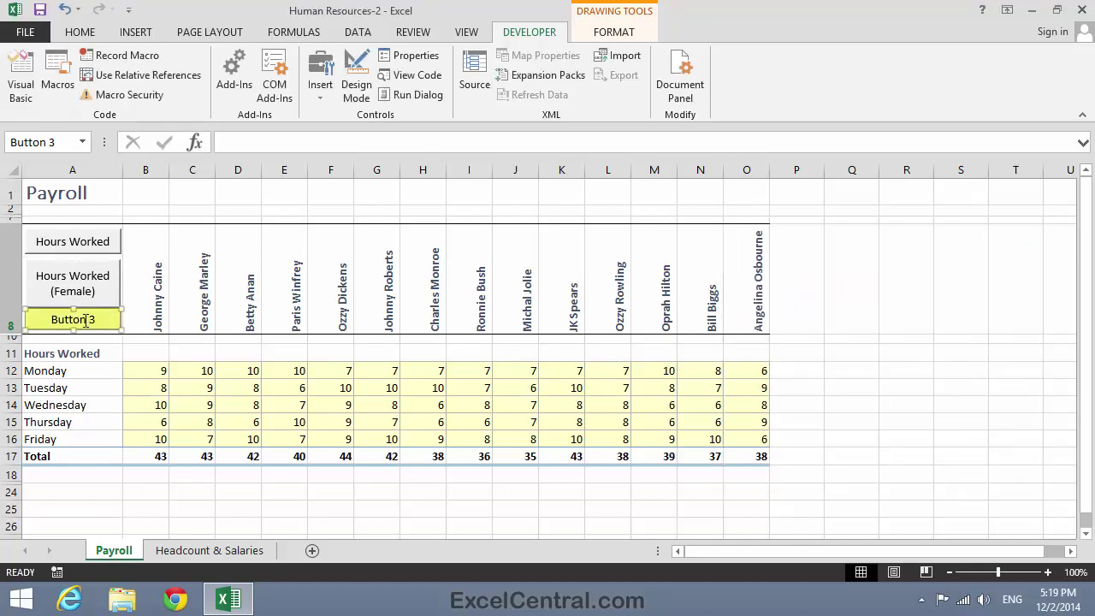
Step: Replace the third button's caption with "HR"
triple_click(84, 319)
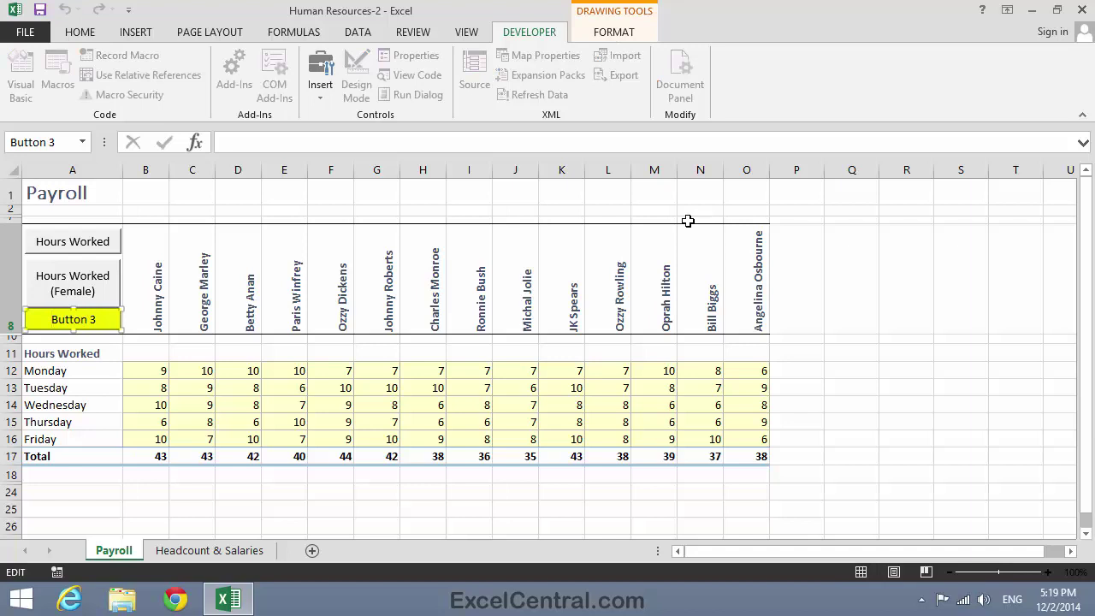
key(BackSpace)
key(BackSpace)
key(BackSpace)
key(BackSpace)
key(BackSpace)
key(BackSpace)
key(BackSpace)
key(BackSpace)
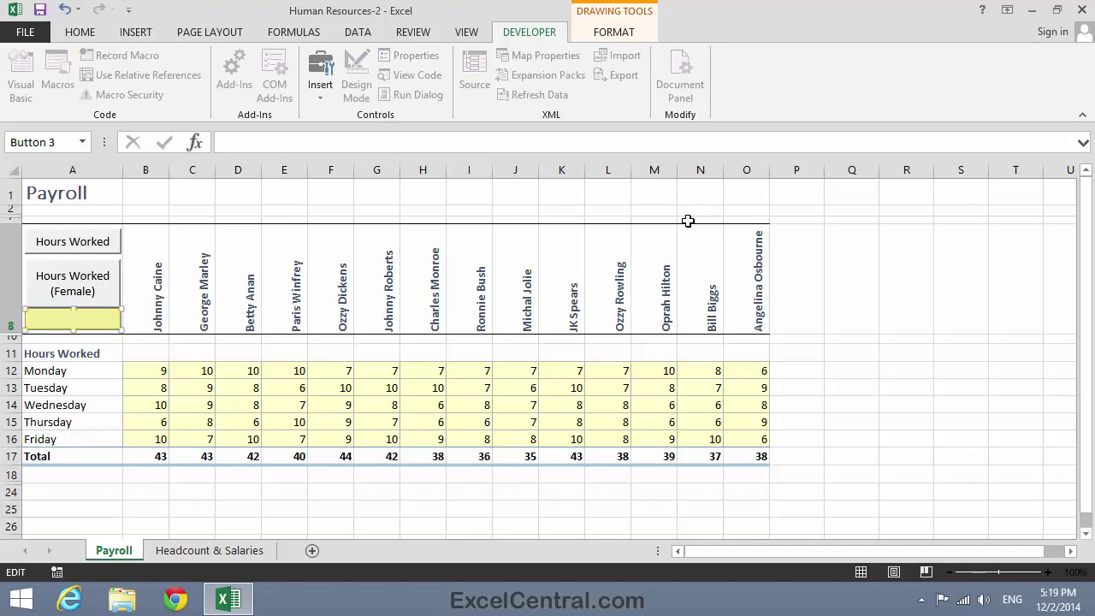
text(HR)
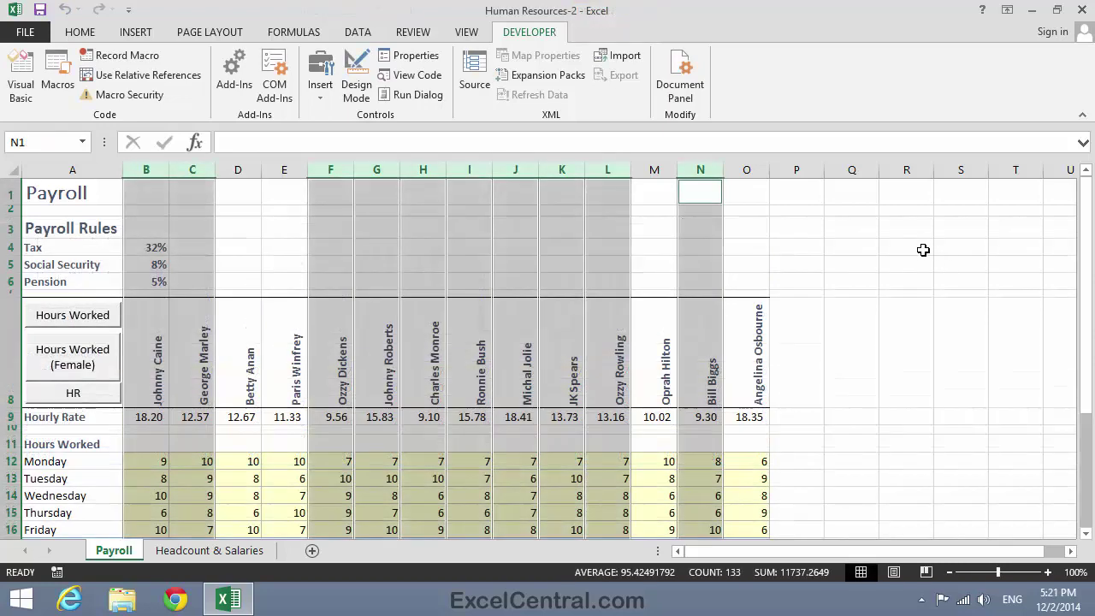
Step: Test the Hours Worked, Hours Worked (Female) and HR buttons in turn, and clear the resulting column selection by selecting cell R5
click(923, 246)
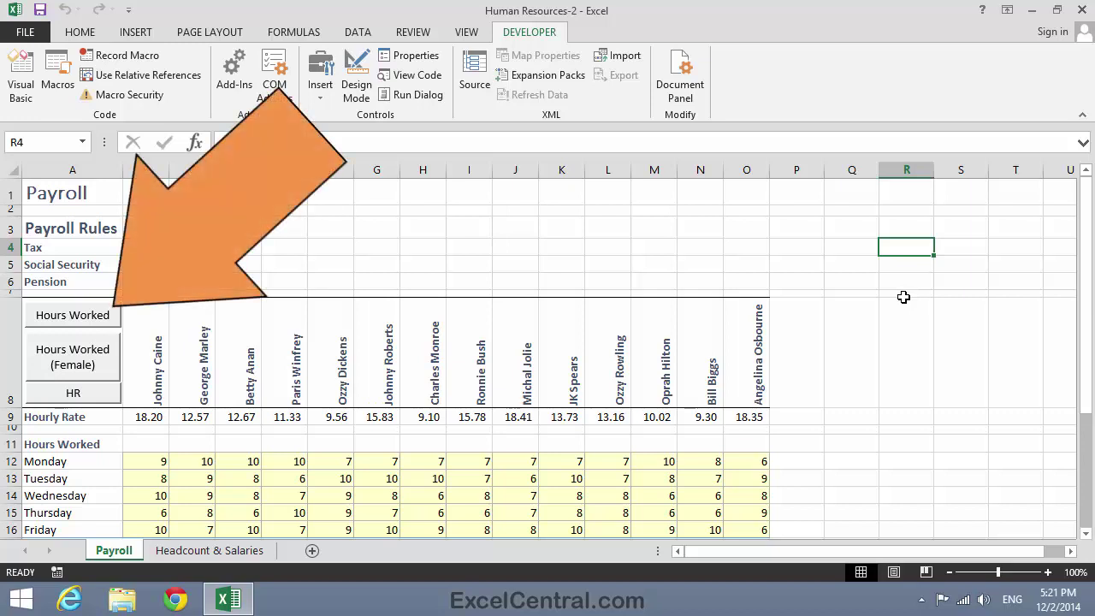
click(86, 317)
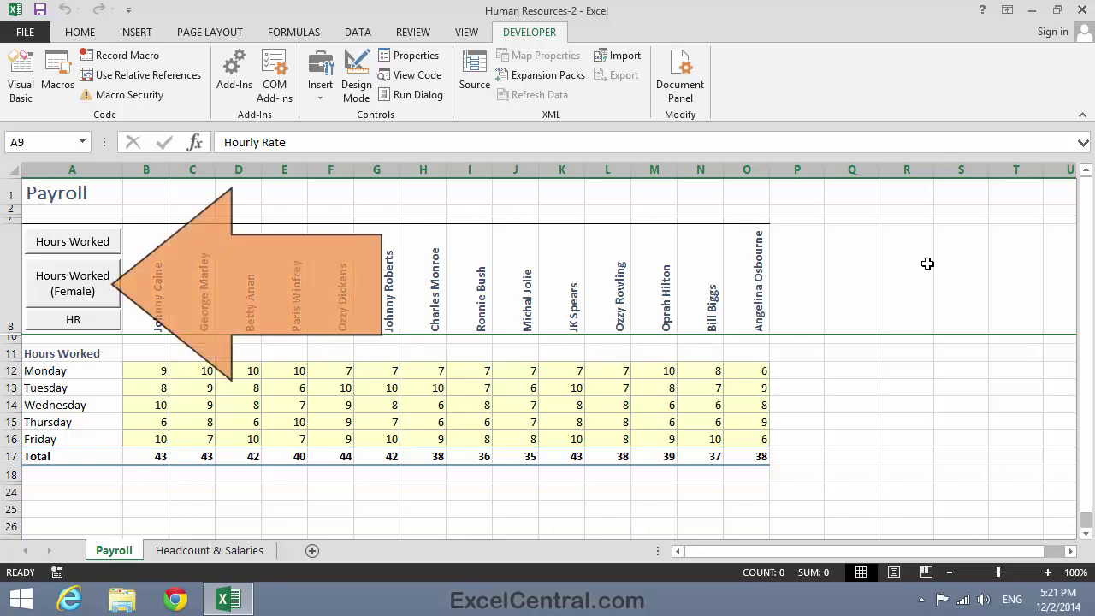
click(82, 286)
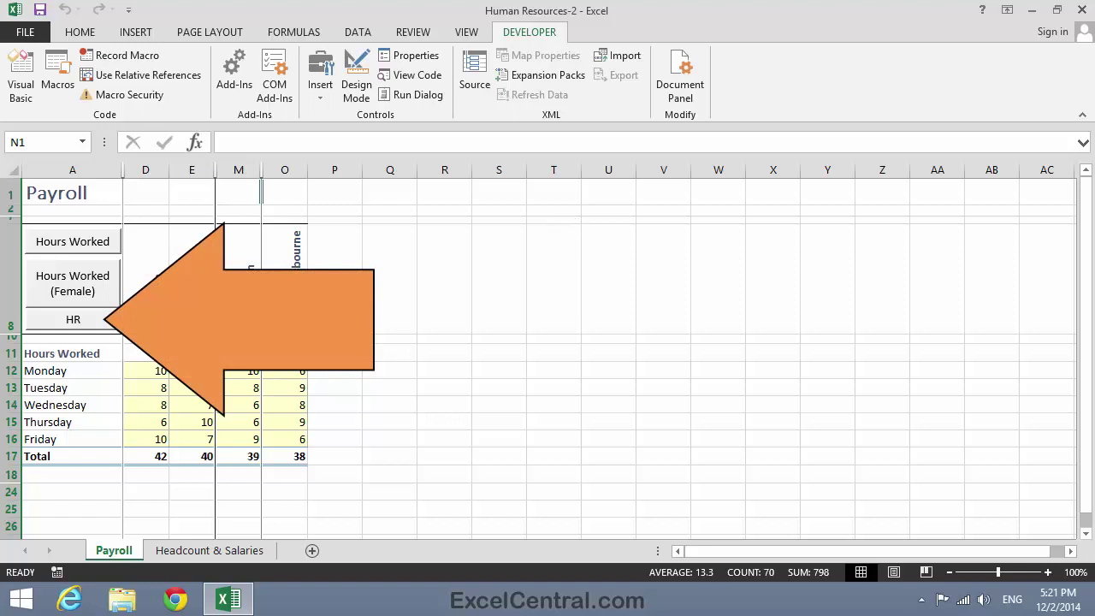
click(74, 319)
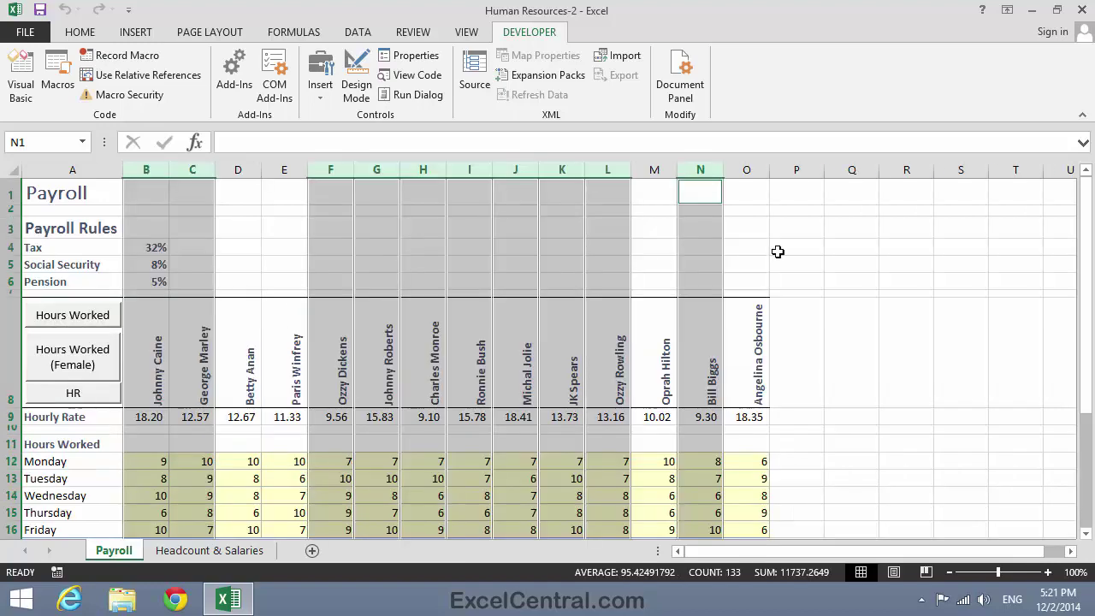
click(905, 262)
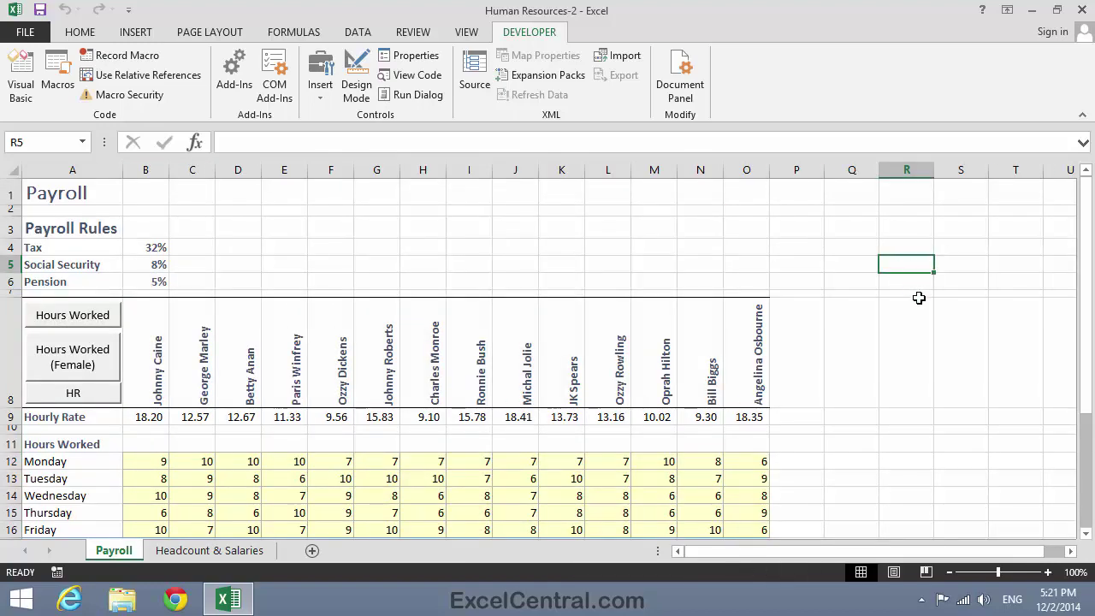
scroll(919, 296, down, 6)
scroll(919, 297, up, 6)
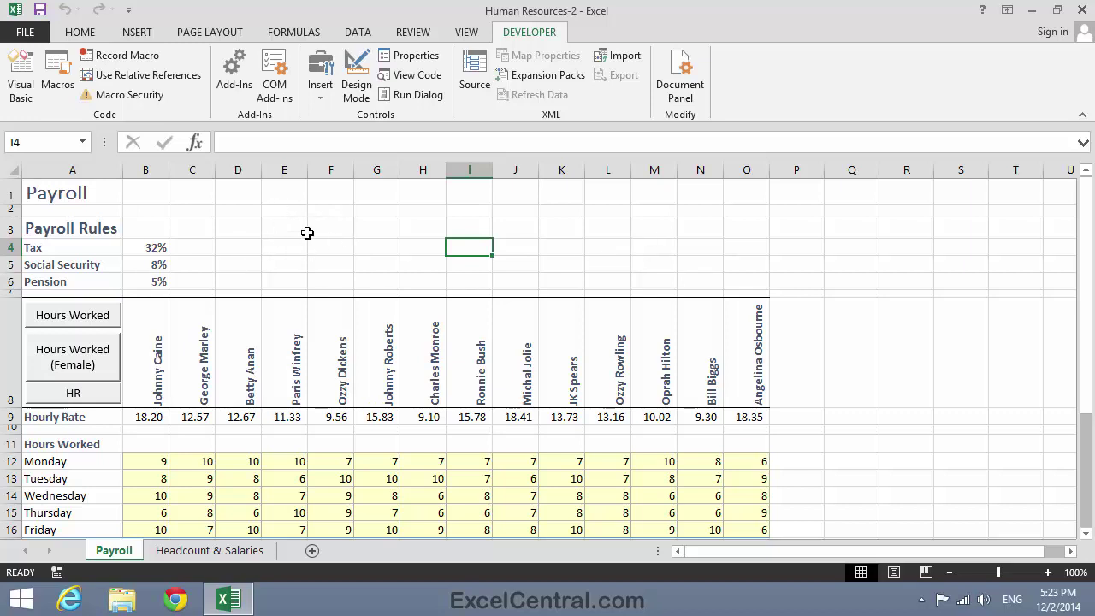
Step: Add the ShowHoursWorkedFemaleView, ShowHoursWorkedView and ShowHRView macros to the Quick Access Toolbar for all documents
click(128, 12)
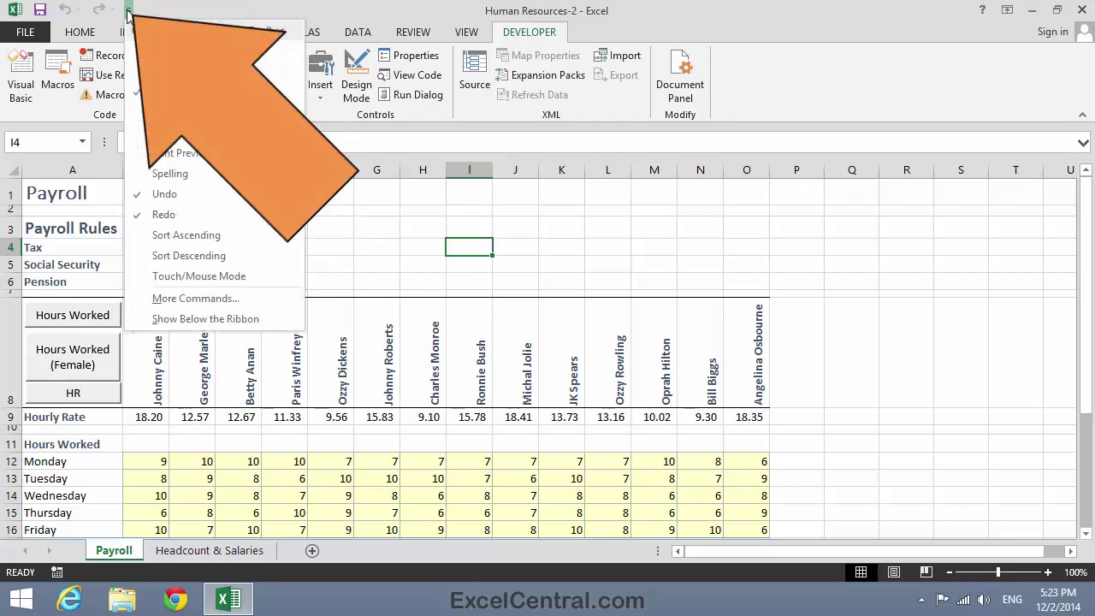
click(229, 298)
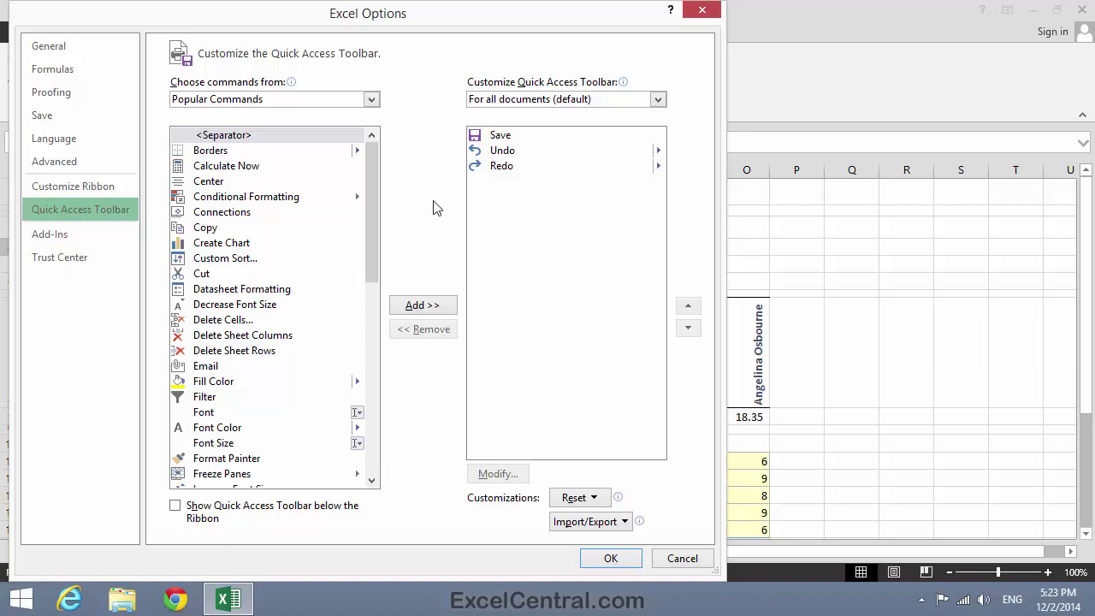
click(371, 100)
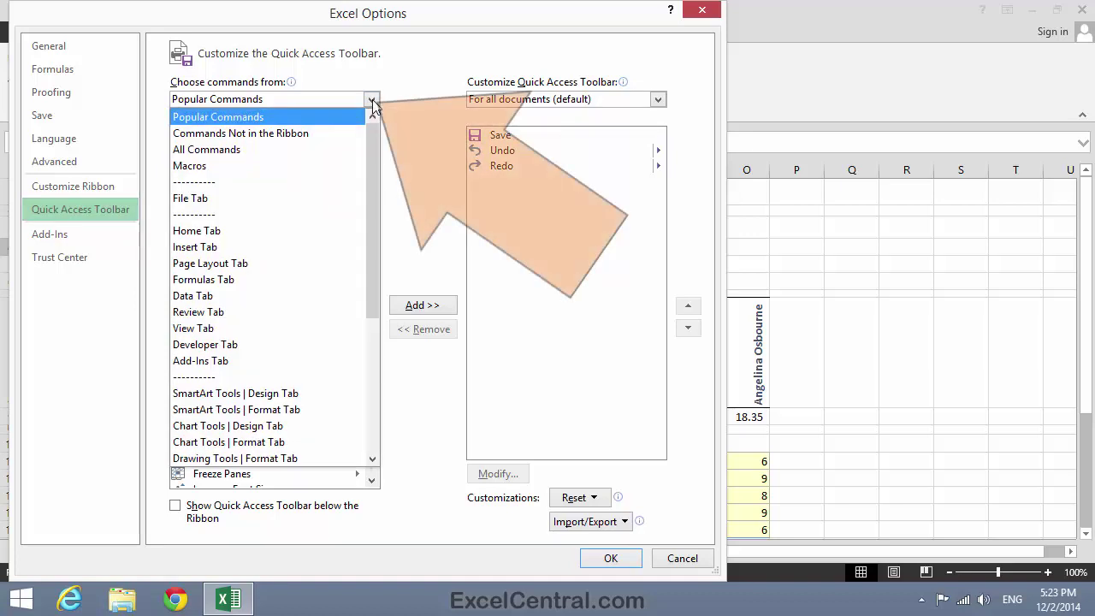
click(310, 166)
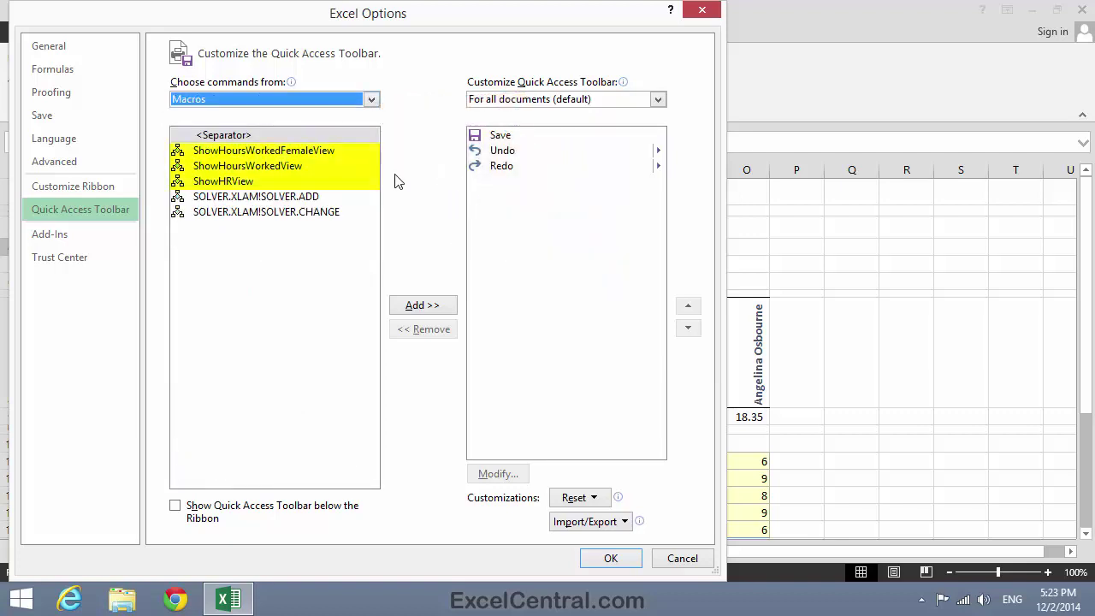
click(239, 151)
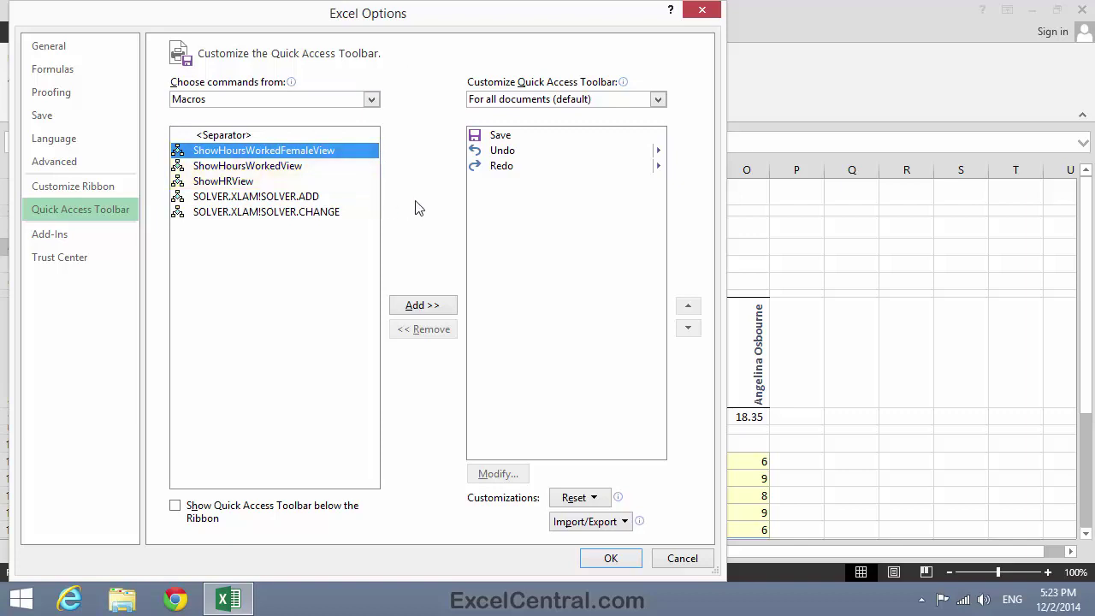
click(424, 306)
click(423, 307)
click(423, 306)
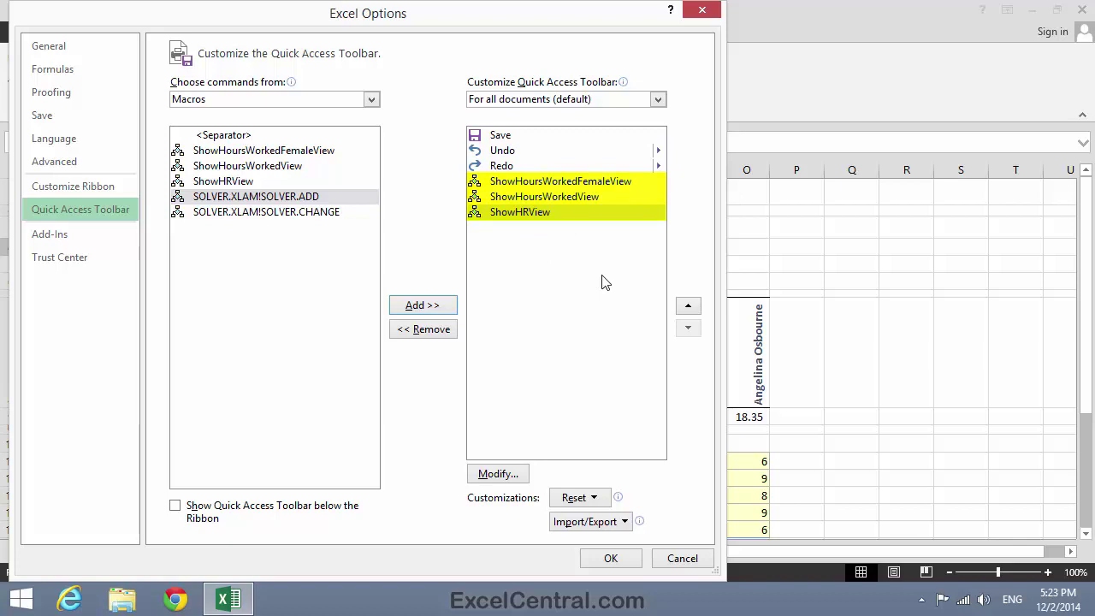
Step: Change the symbol of the ShowHoursWorkedFemaleView command on the Quick Access Toolbar to the yellow smiley face
click(552, 182)
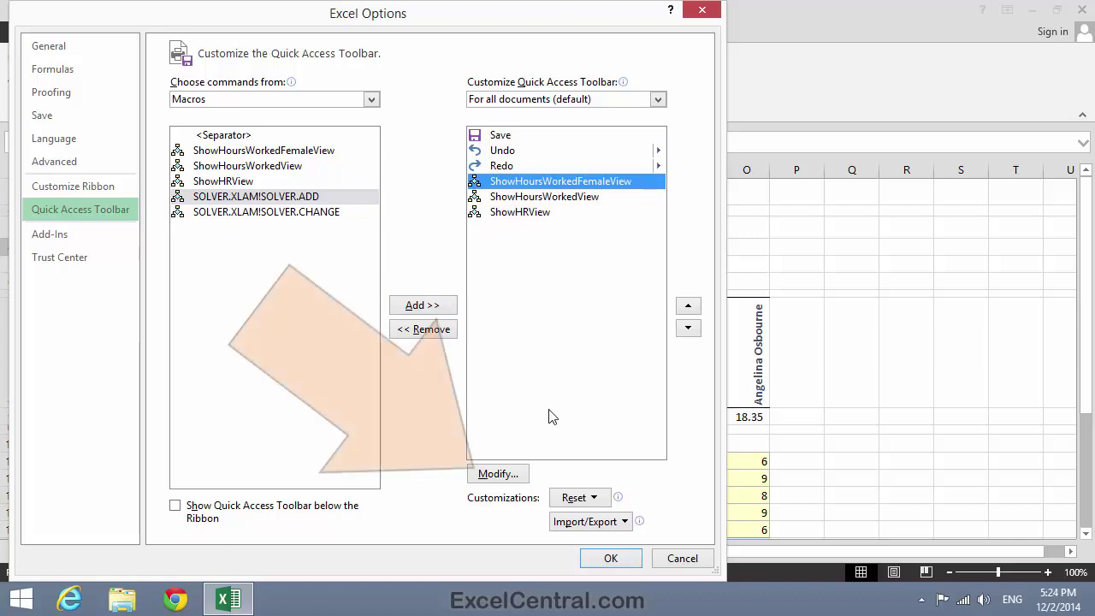
click(504, 476)
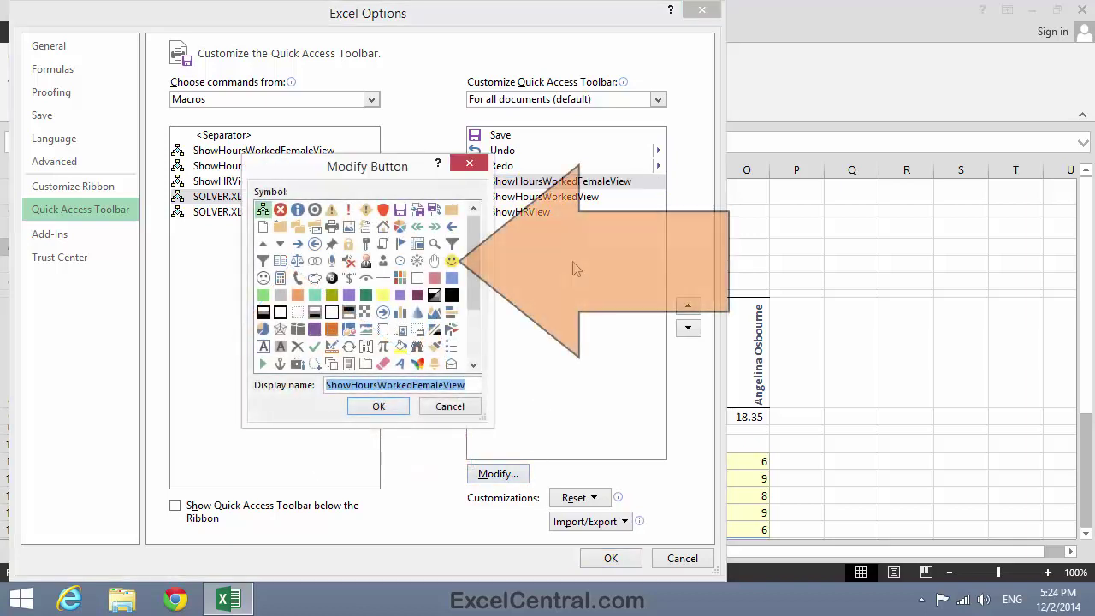
click(452, 261)
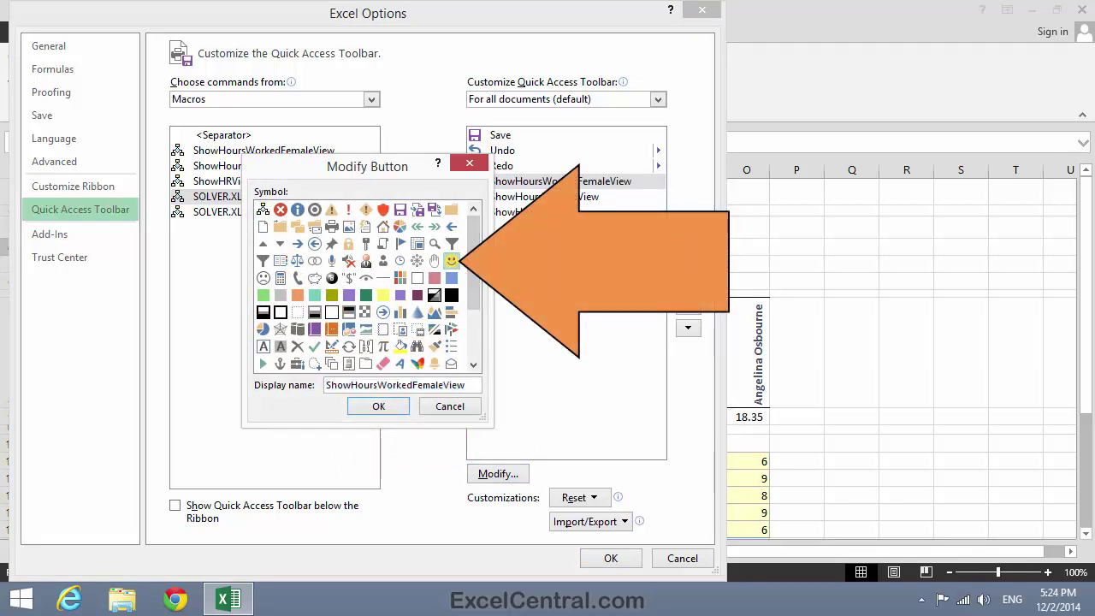
click(379, 406)
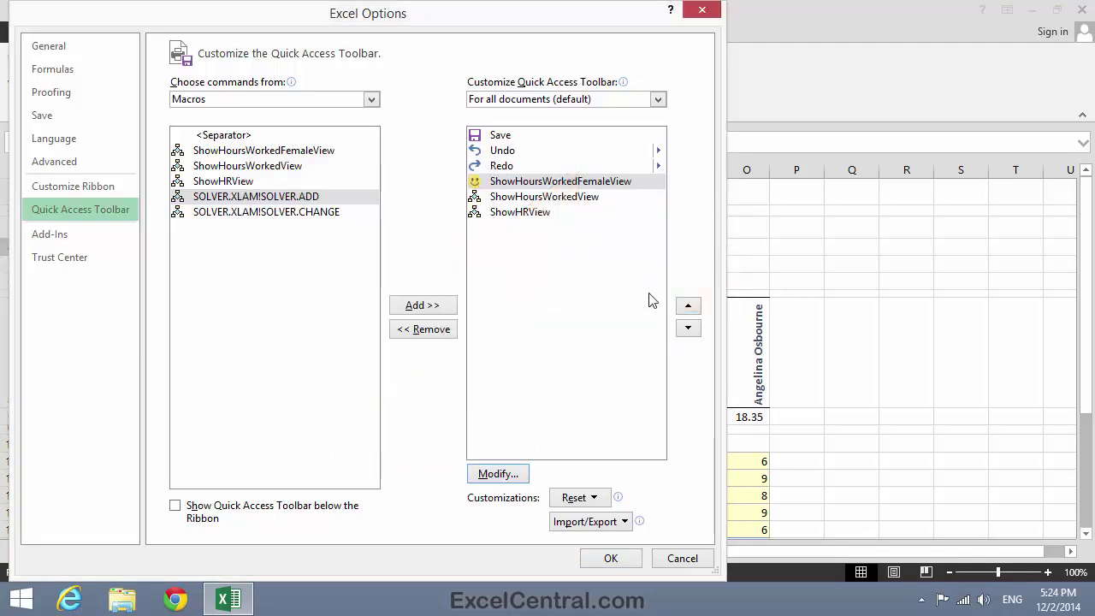
Step: Change the symbol of the ShowHoursWorkedView command on the Quick Access Toolbar to the person in a suit
click(579, 198)
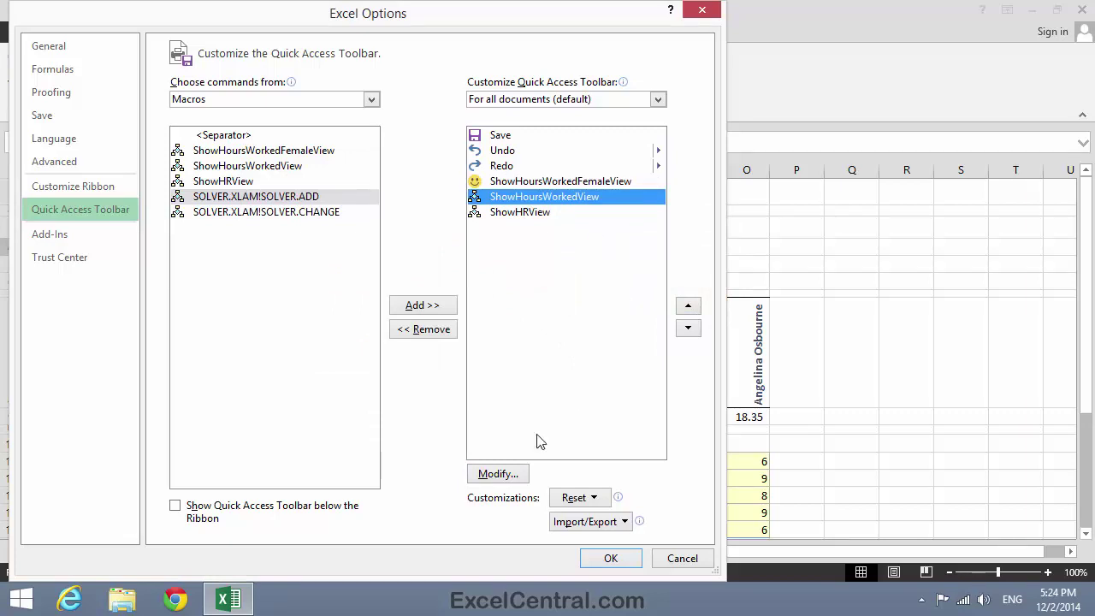
click(510, 475)
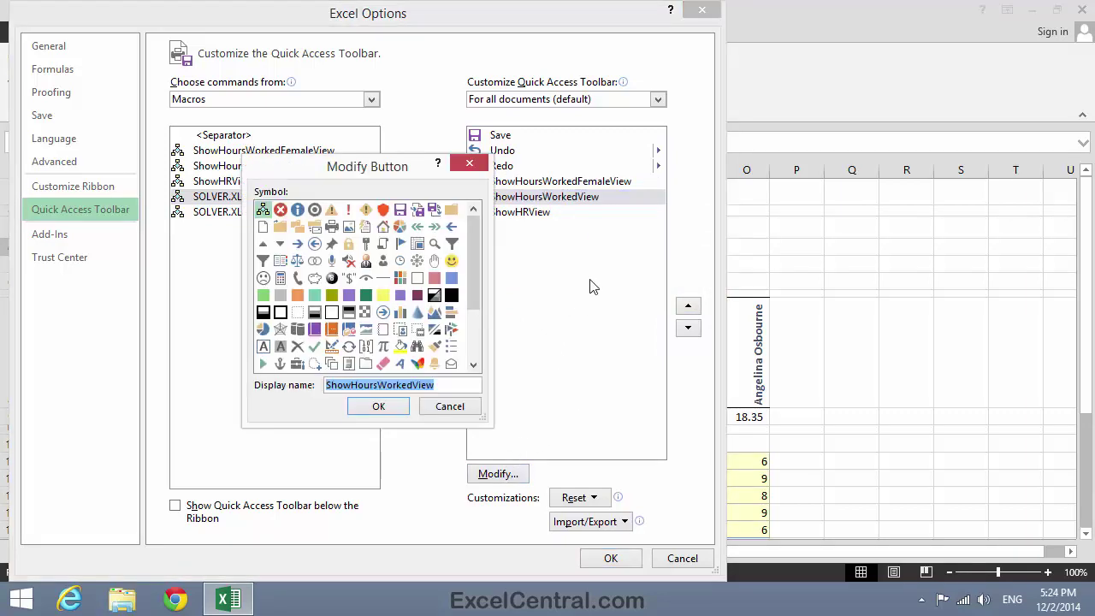
click(366, 261)
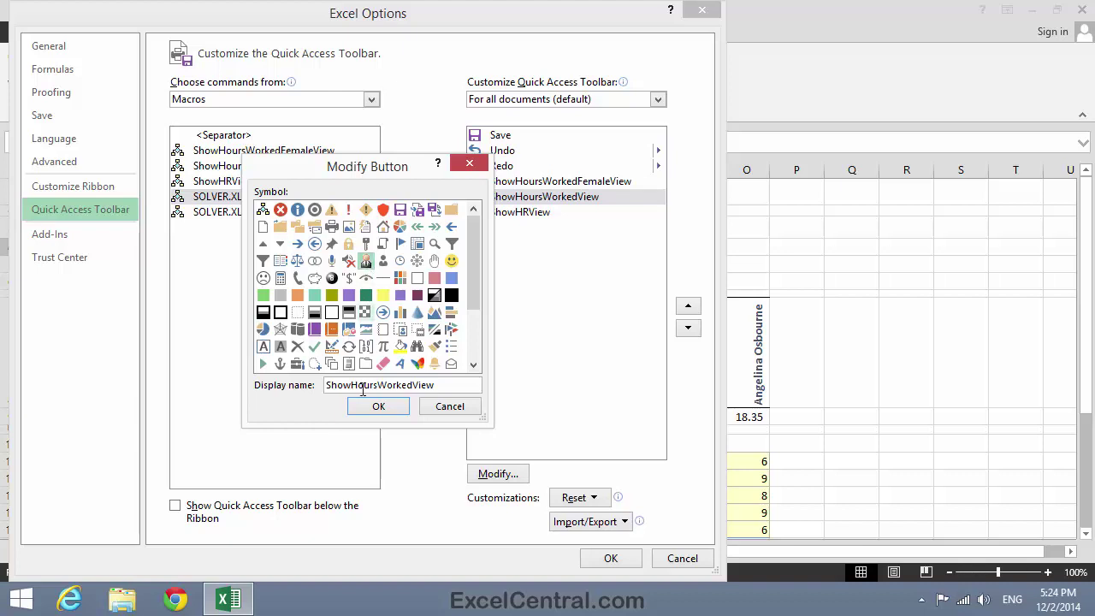
click(378, 408)
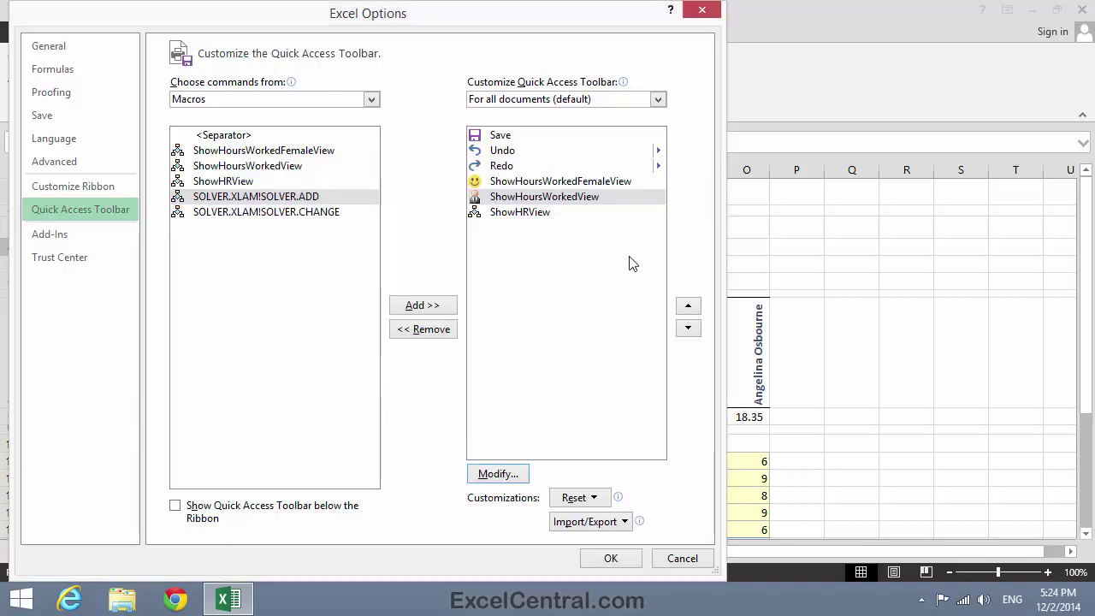
Step: Change the symbol of the ShowHRView command to the key beside the padlock, and apply the Quick Access Toolbar customizations
click(533, 217)
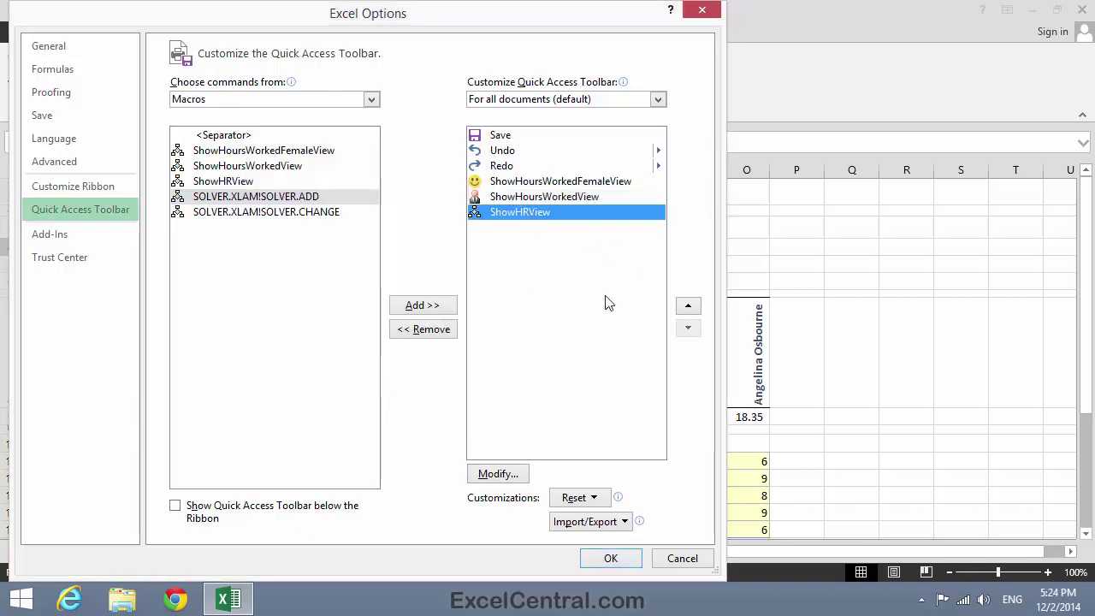
click(512, 474)
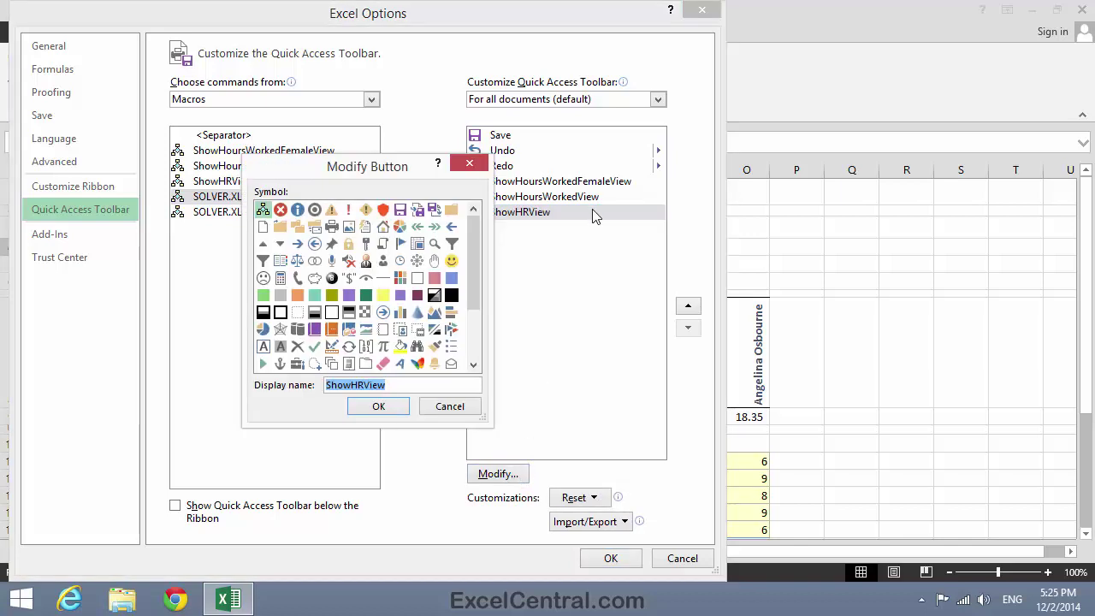
click(367, 245)
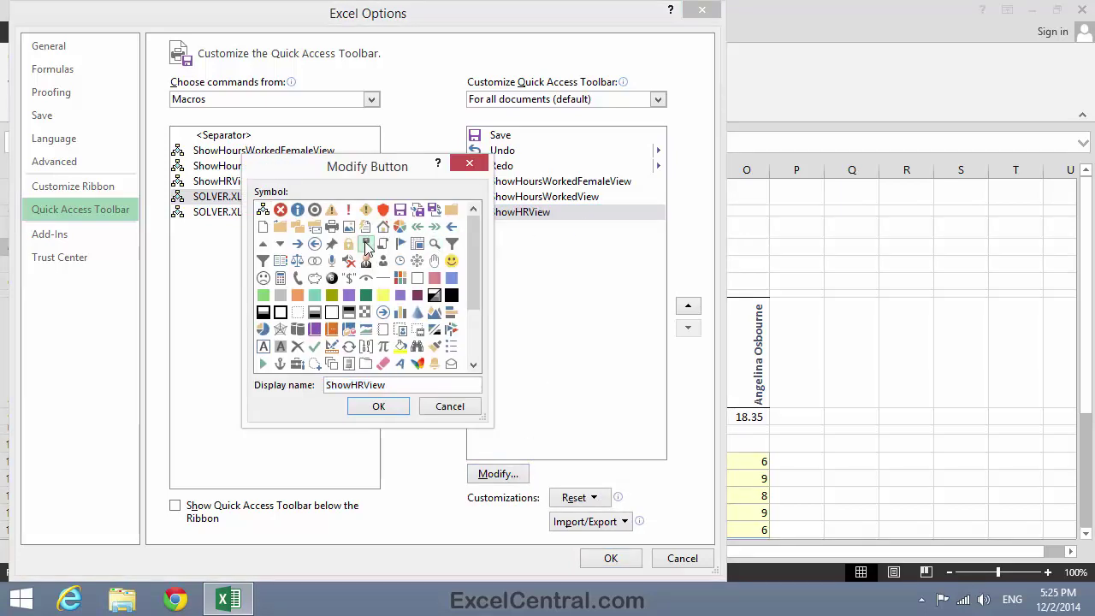
click(378, 407)
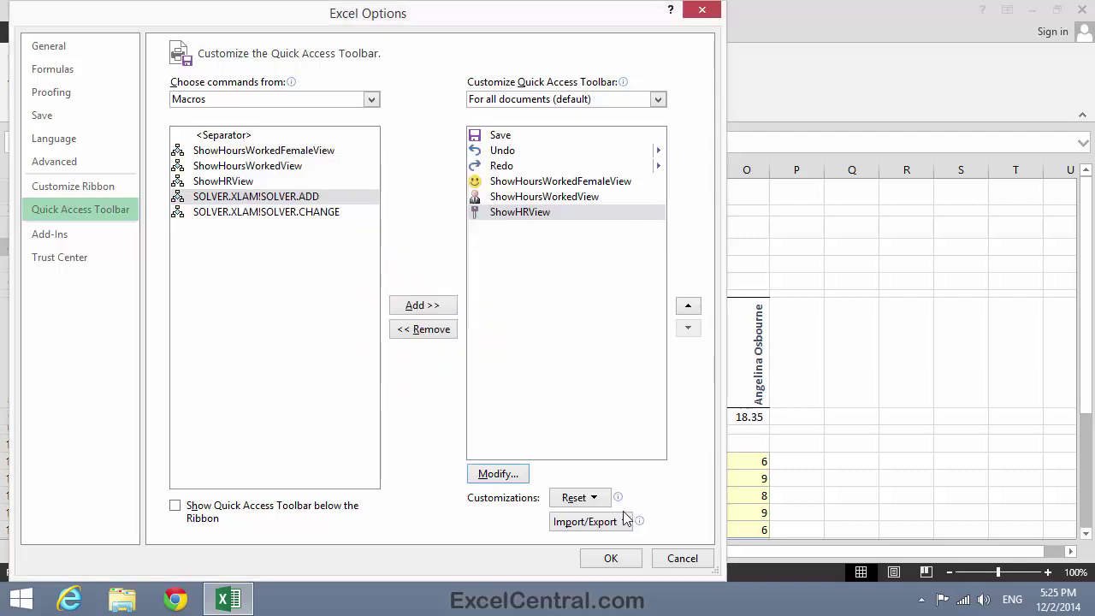
click(610, 559)
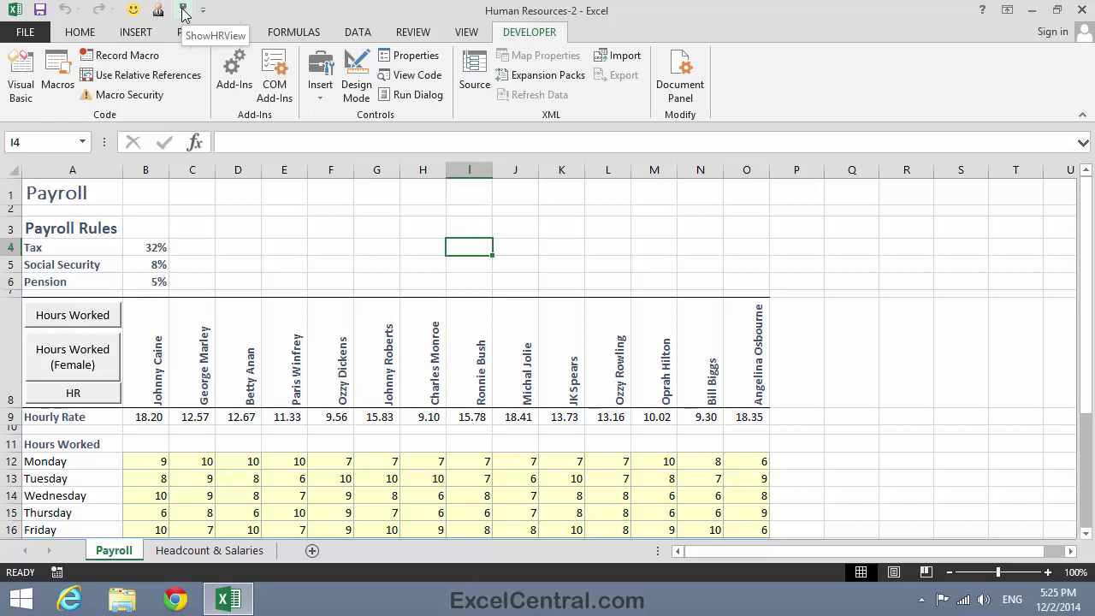
Step: Test the ShowHoursWorkedFemaleView, ShowHoursWorkedView and ShowHRView icons in turn, and clear the resulting row selection by selecting cell G4
click(134, 11)
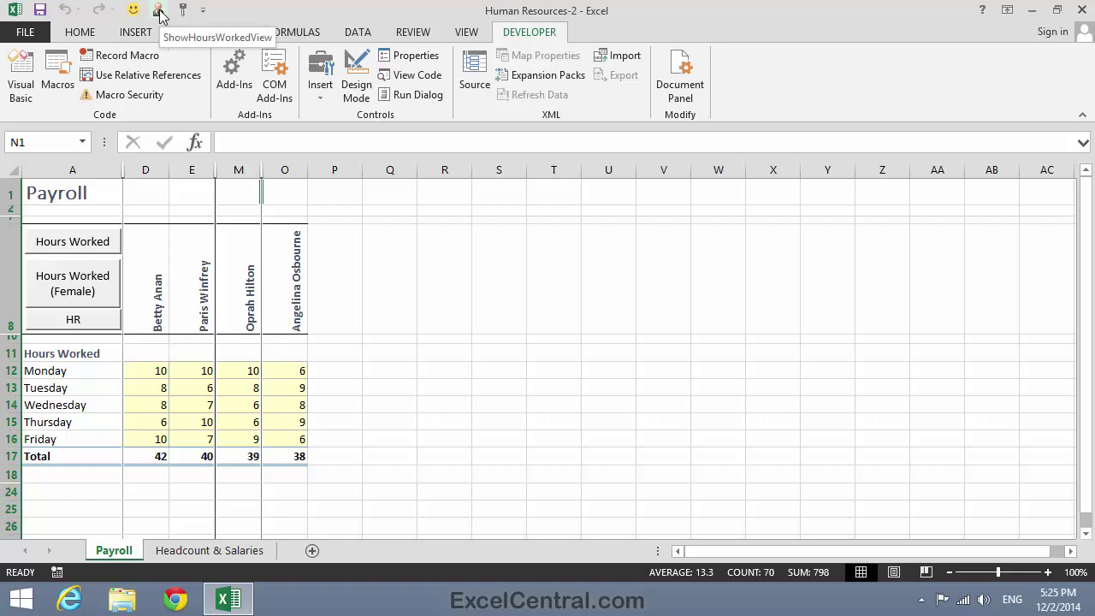
click(158, 11)
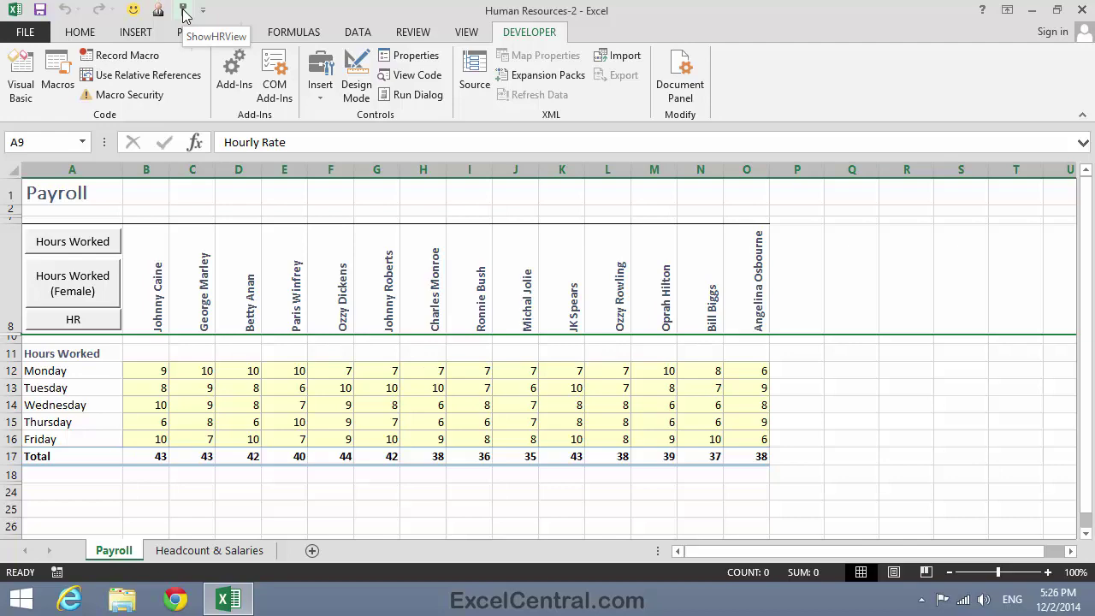
click(183, 12)
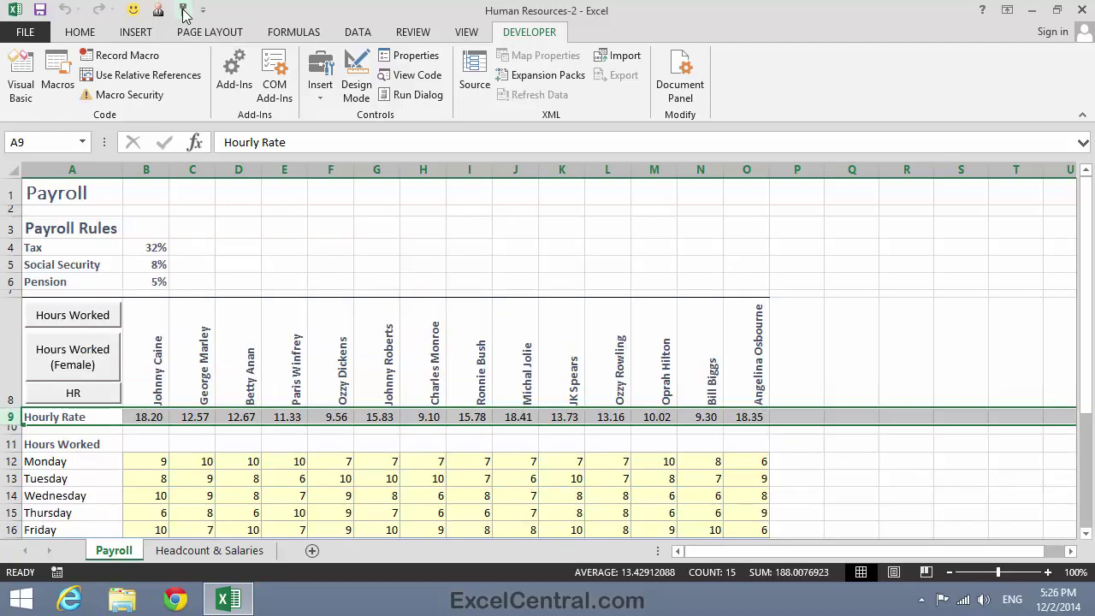
click(379, 243)
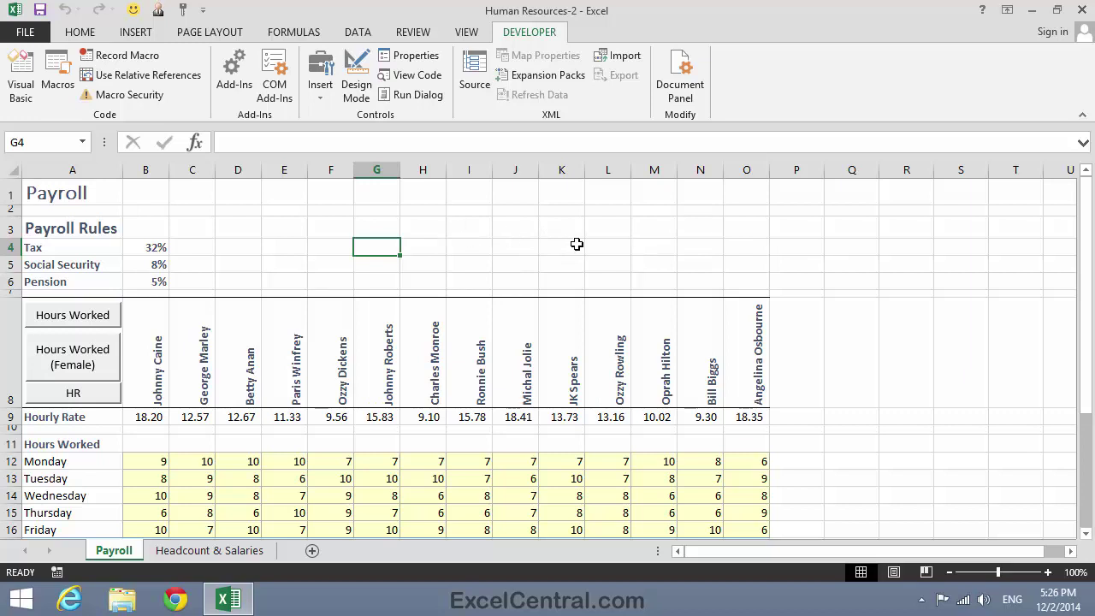
Step: Remove the three macro icons from the Quick Access Toolbar, and select cell A1 of the Payroll sheet
right_click(132, 10)
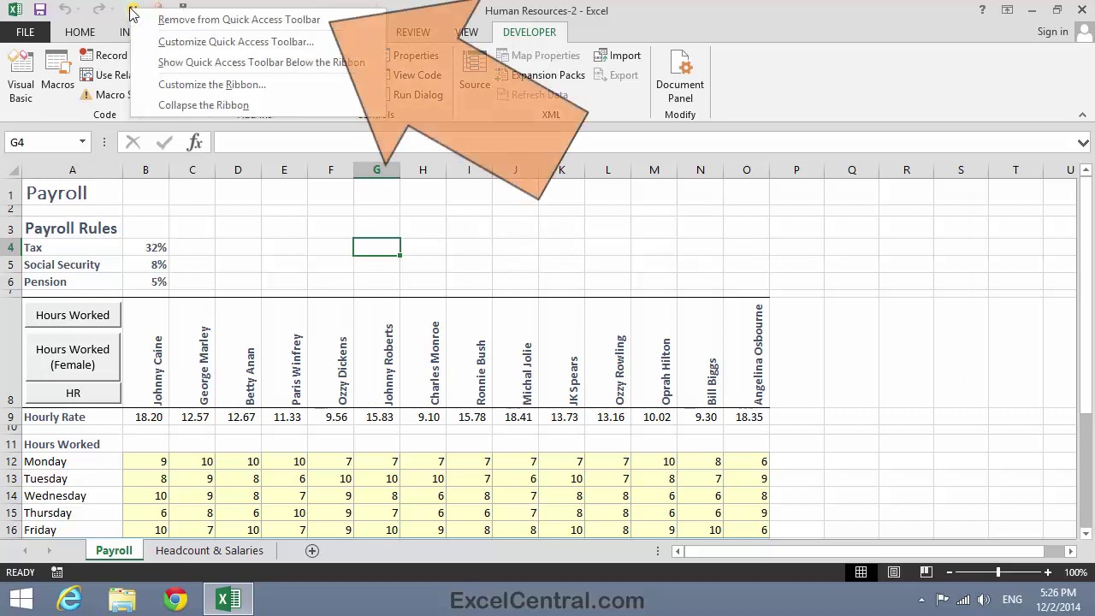
key(Escape)
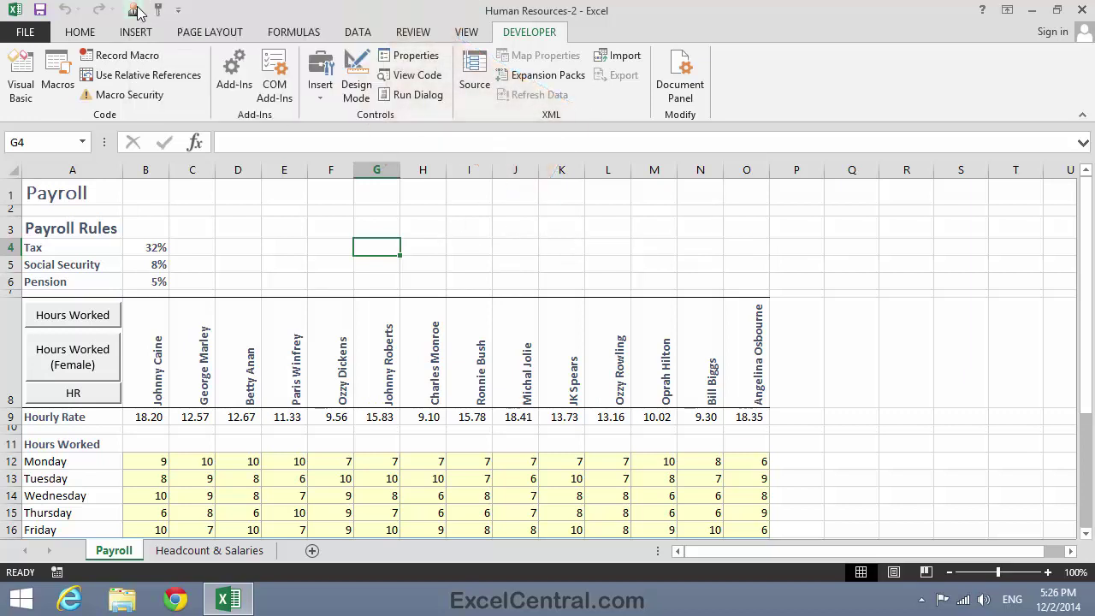
right_click(135, 11)
key(Escape)
right_click(131, 12)
click(166, 27)
key(ctrl+Home)
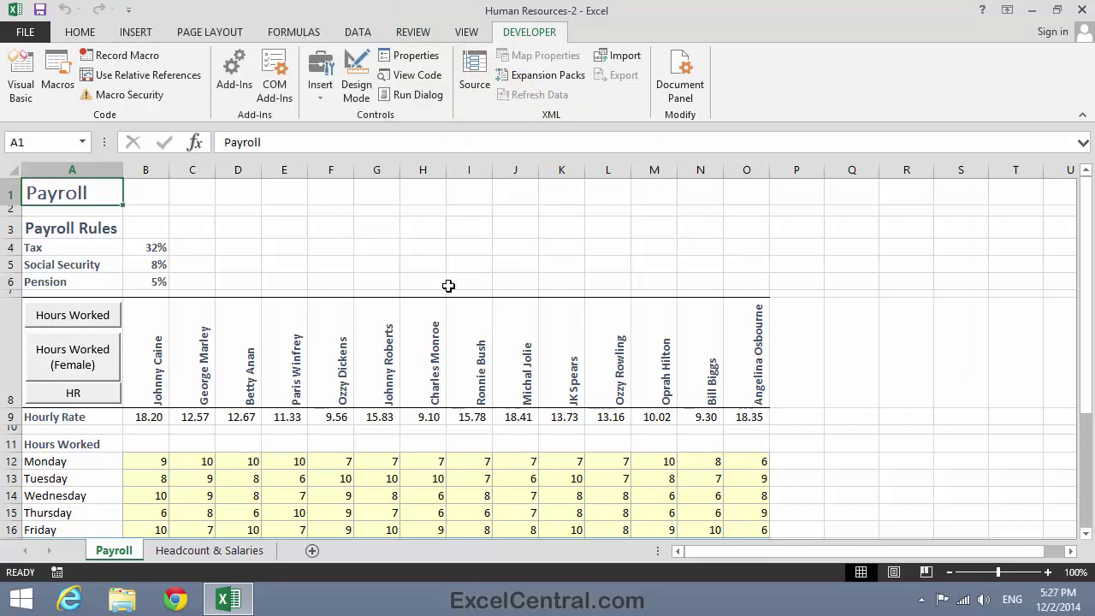
Step: Save the workbook as Human Resources-3 in Excel Macro-Enabled Workbook format in the Excel 2013 Expert Skills folder
click(25, 32)
click(48, 202)
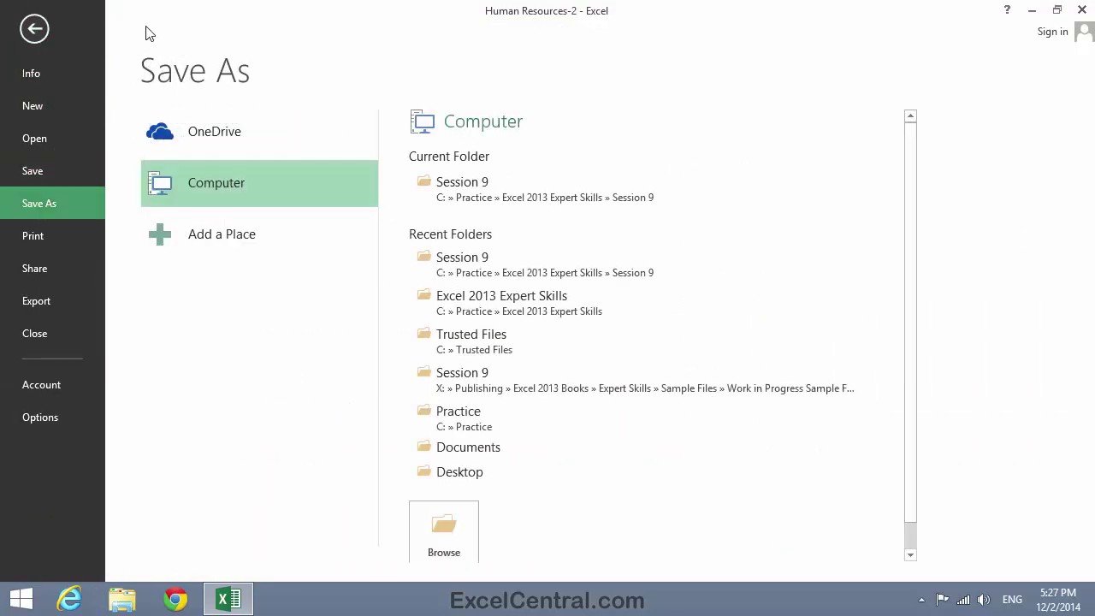
click(471, 526)
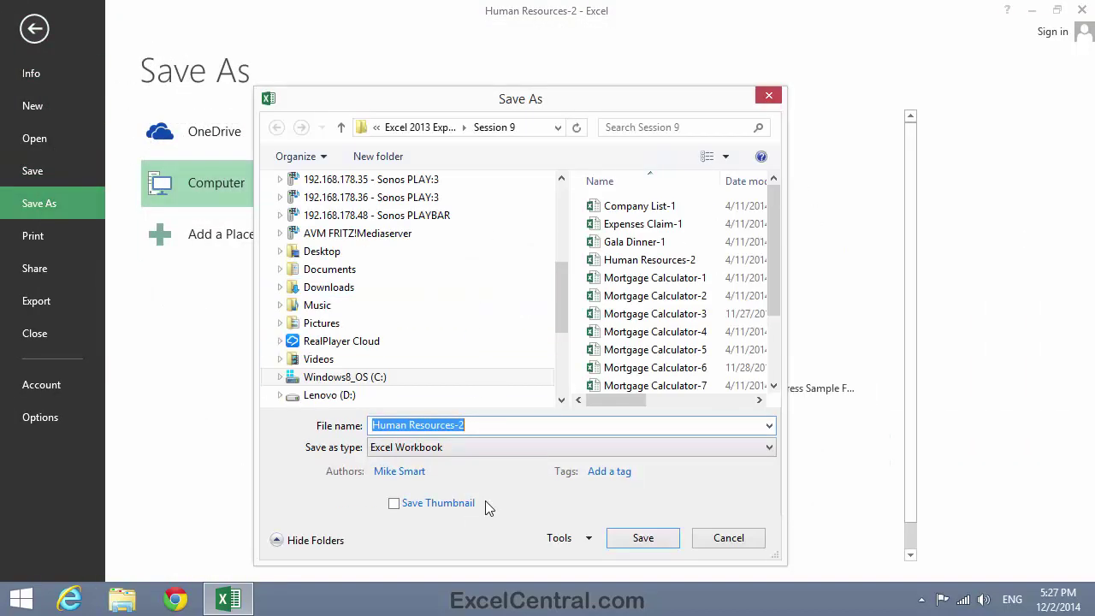
click(471, 427)
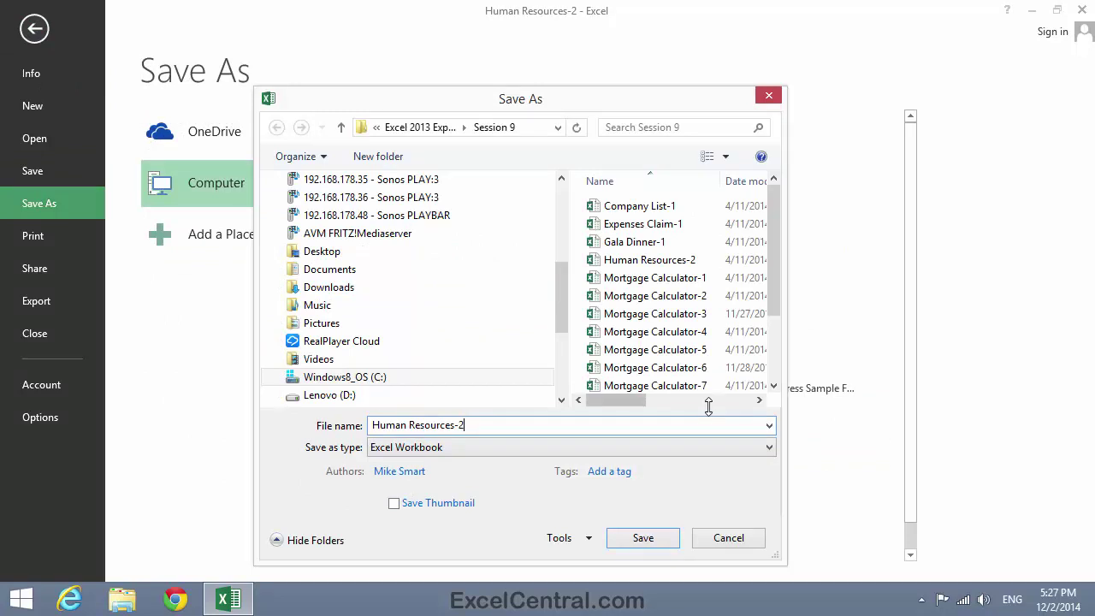
key(BackSpace)
text(3)
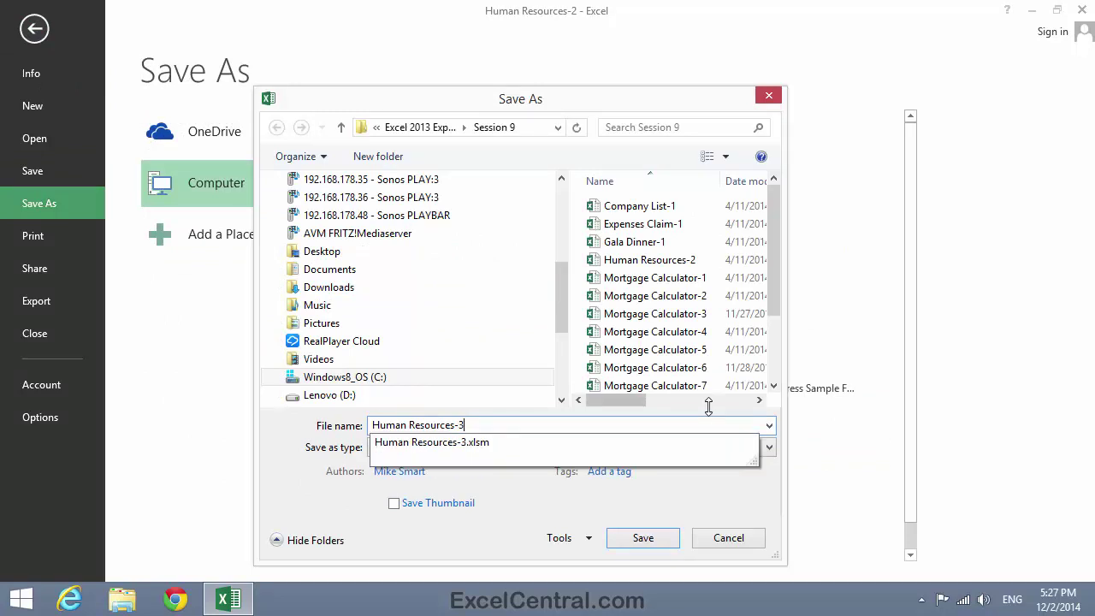
click(769, 449)
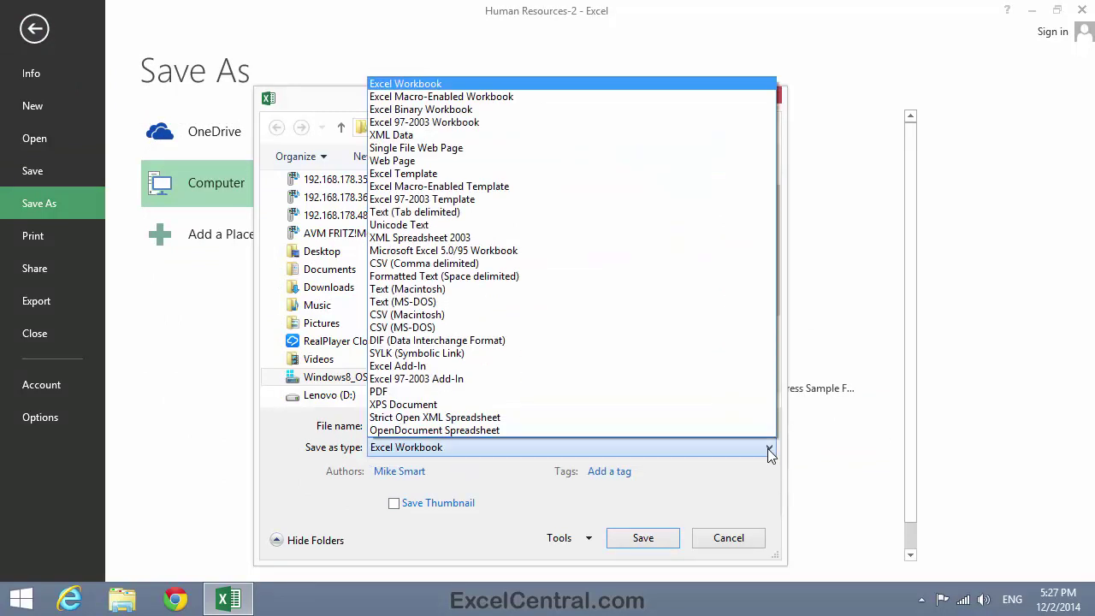
click(575, 97)
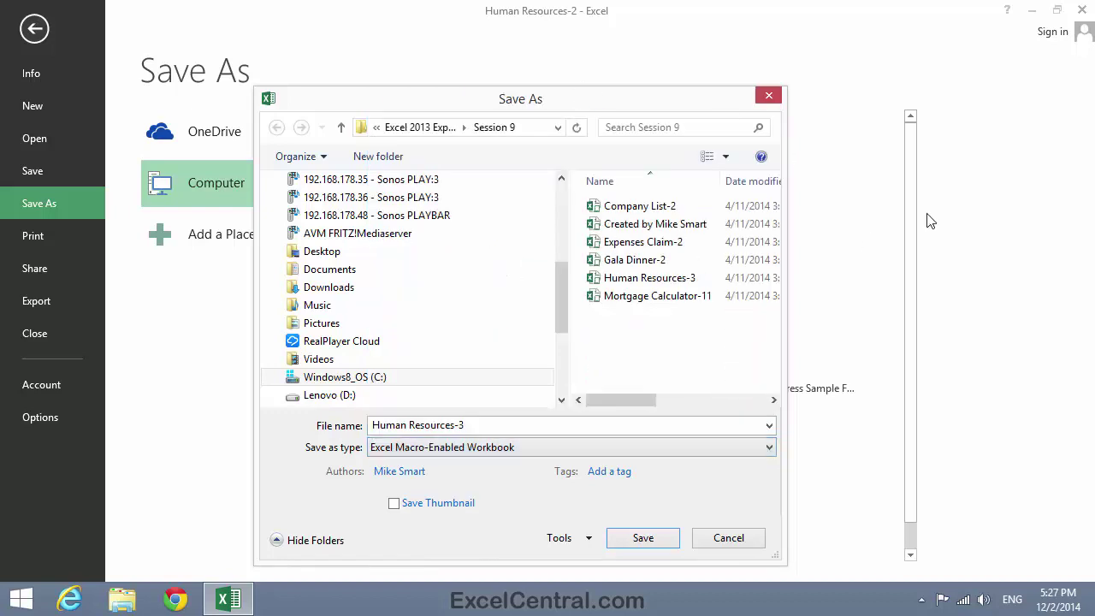
click(421, 128)
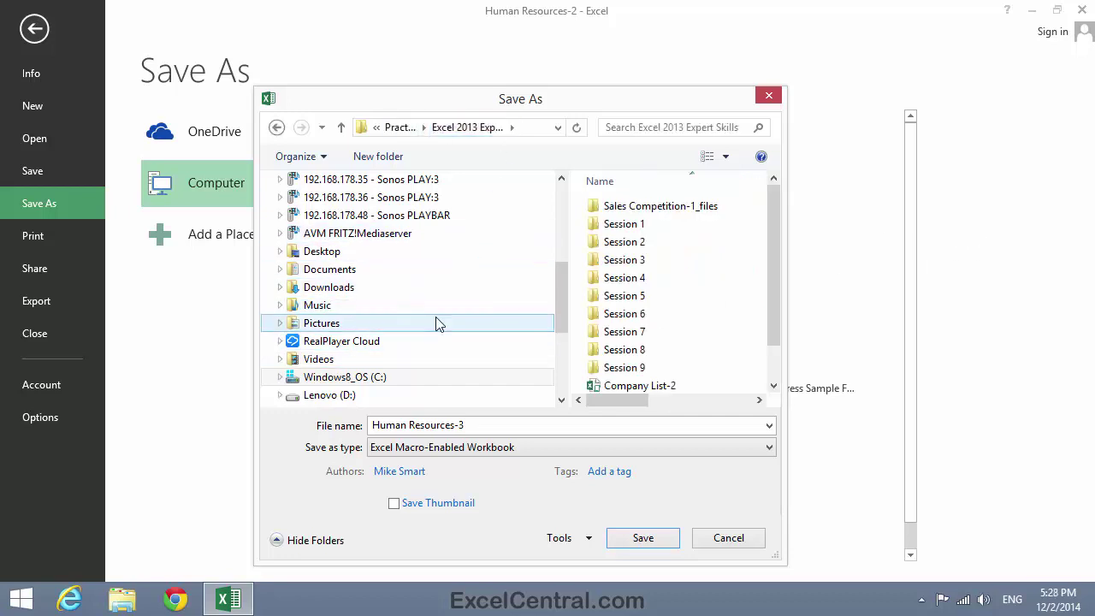
click(643, 539)
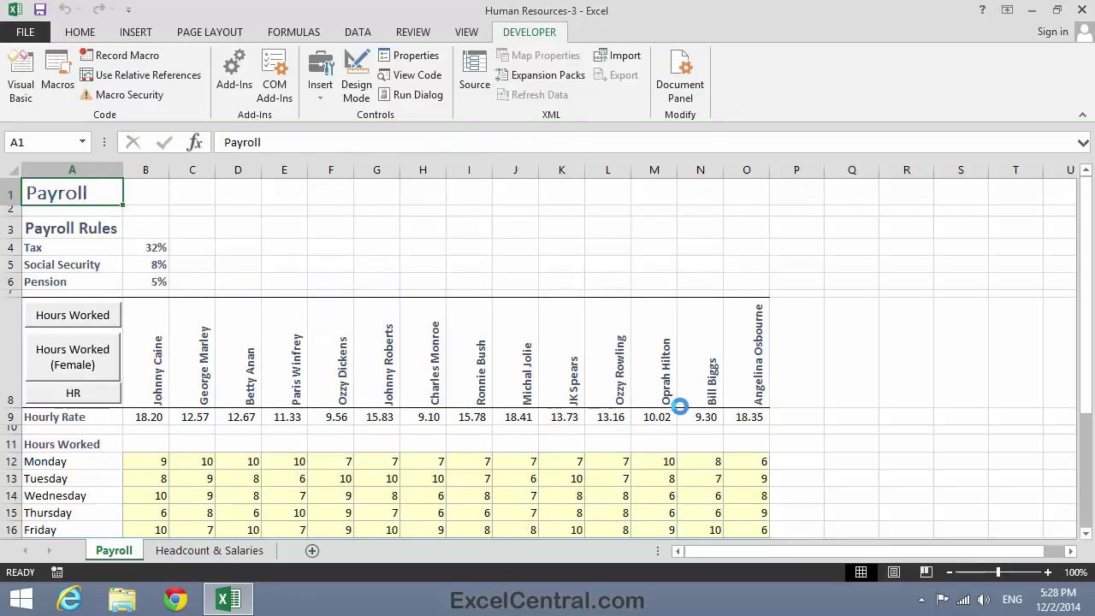